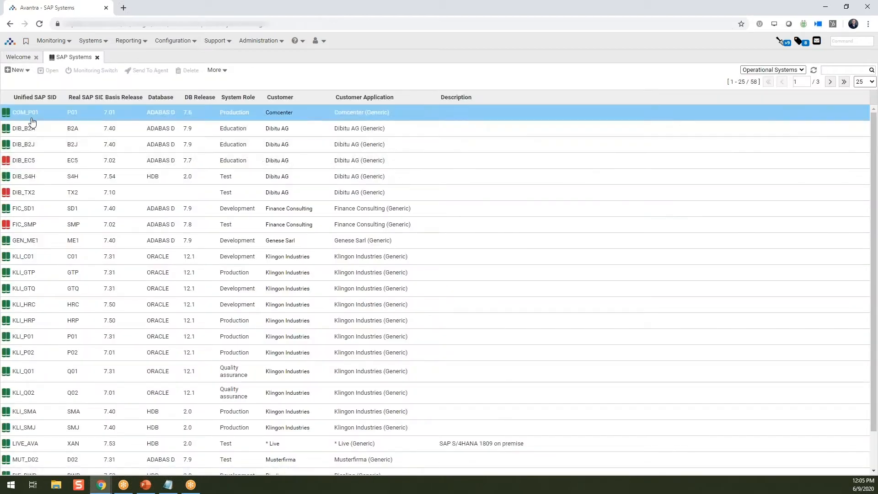
Review COM_P01's daily and real-time monitoring checks, then close its detail pane and the SAP Systems tab
double_click(31, 117)
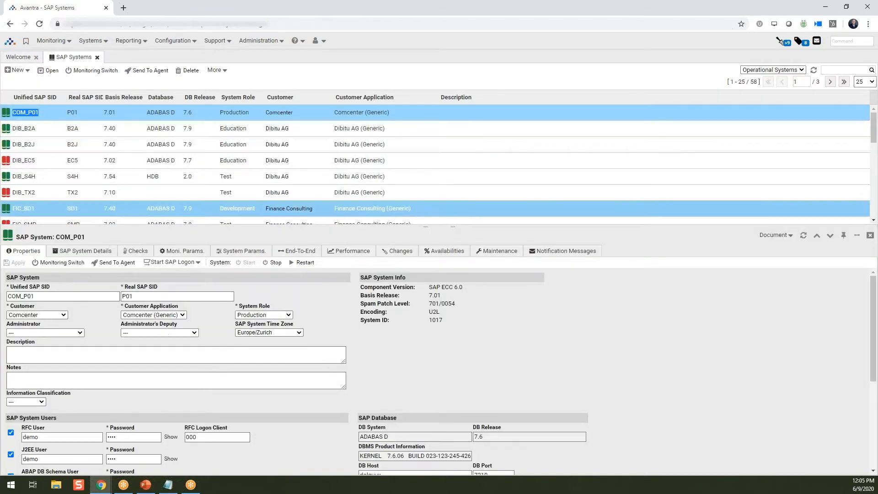
click(134, 252)
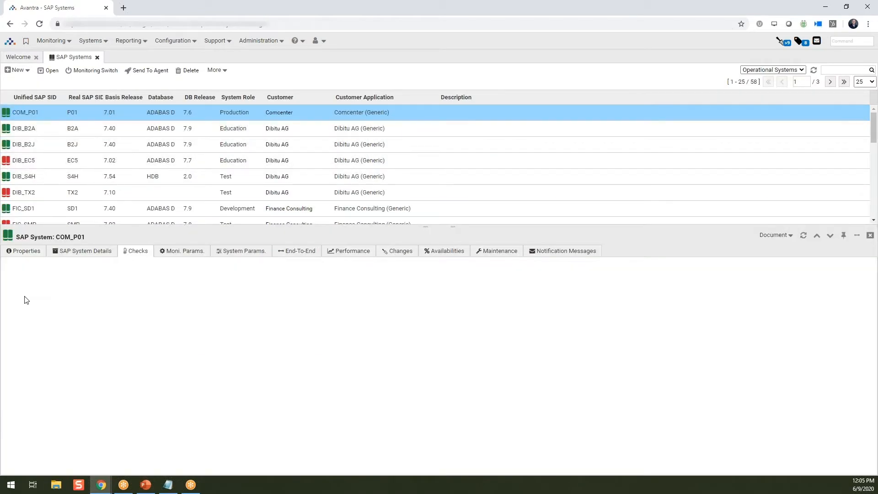
click(16, 287)
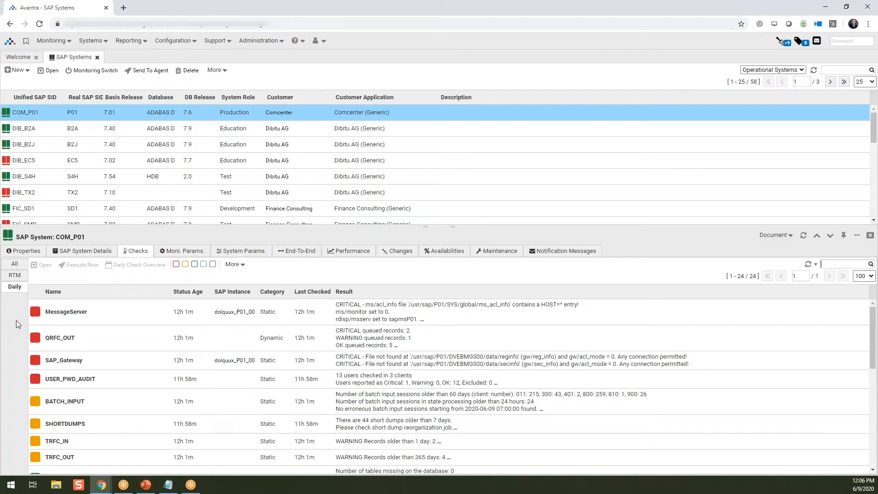
click(14, 276)
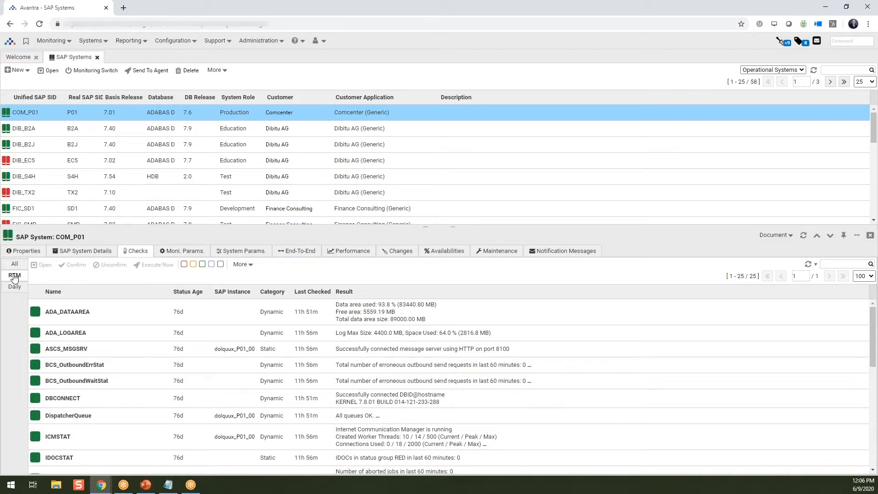
click(15, 287)
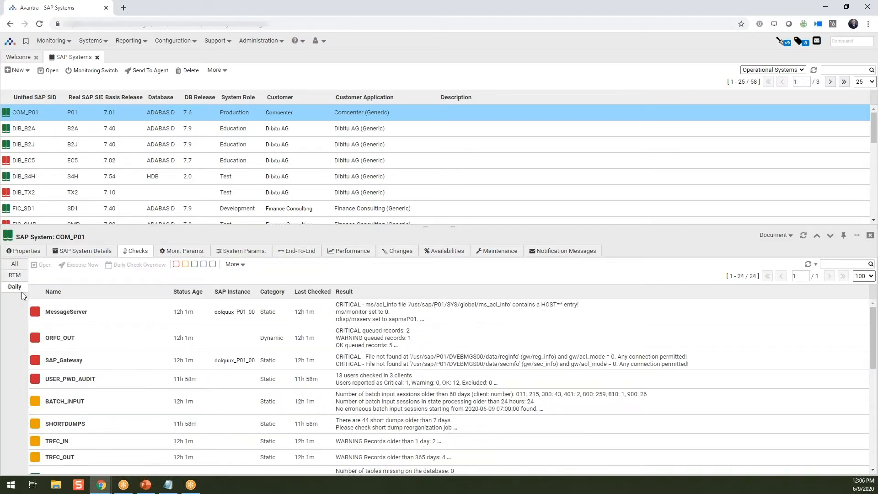
click(870, 235)
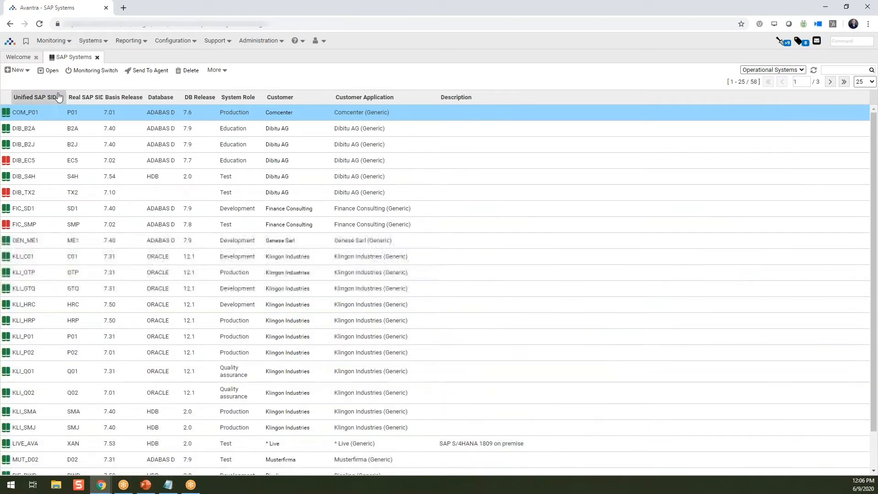
click(97, 57)
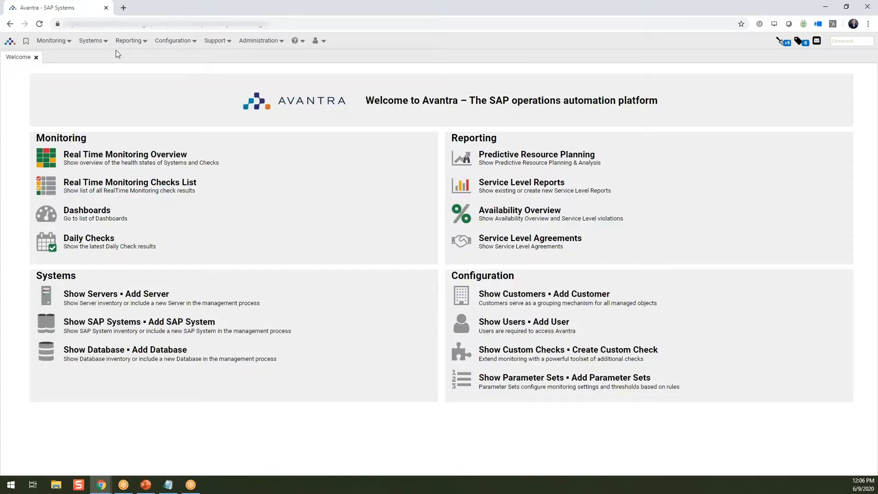
Open the Daily Checks list from the Monitoring menu
click(66, 42)
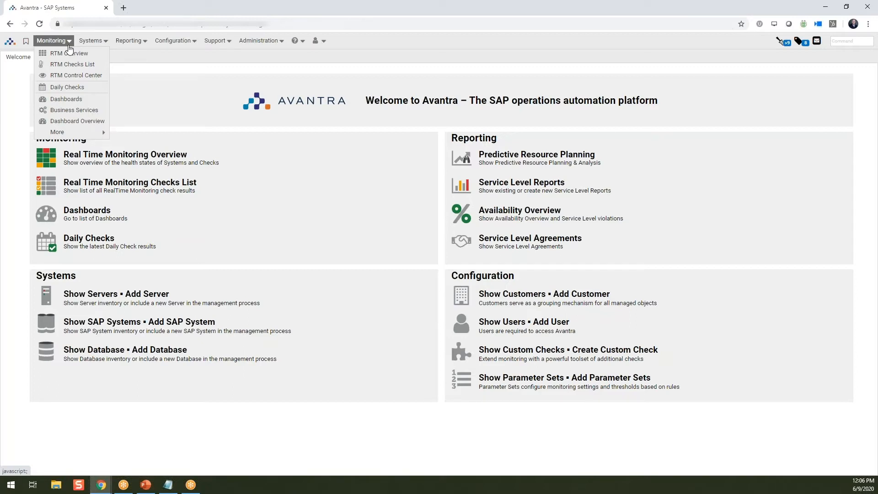
click(79, 90)
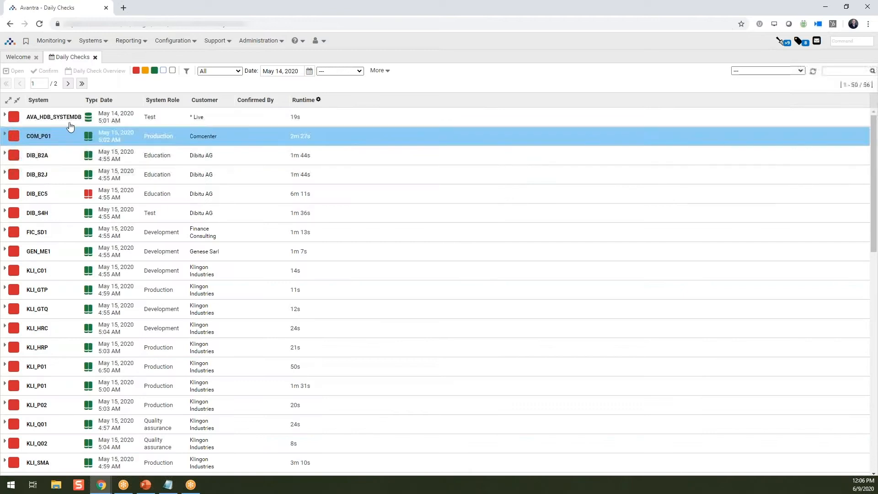
click(53, 41)
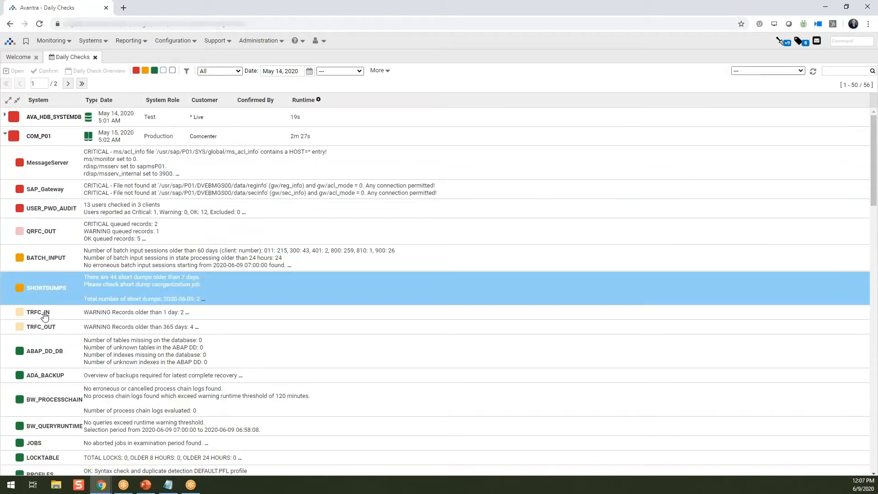
Toggle the warning and critical status filters off and back on, then expand COM_P01's check results
click(5, 136)
click(145, 71)
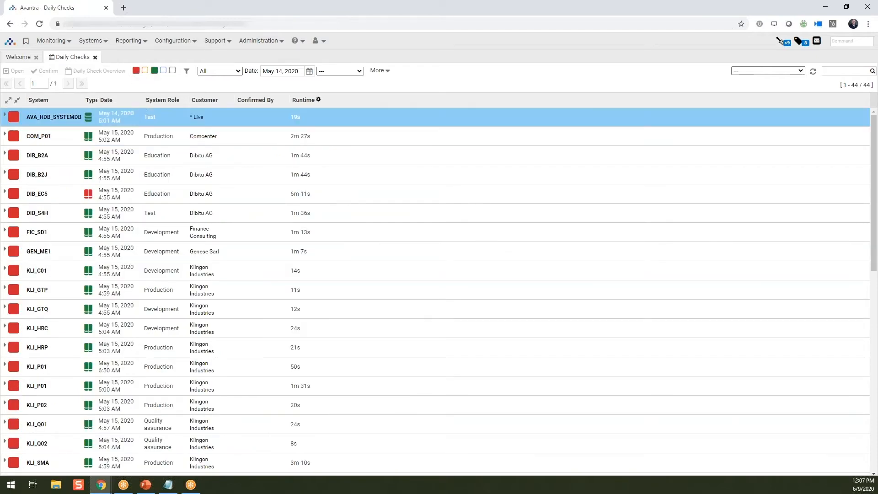
click(136, 71)
click(145, 71)
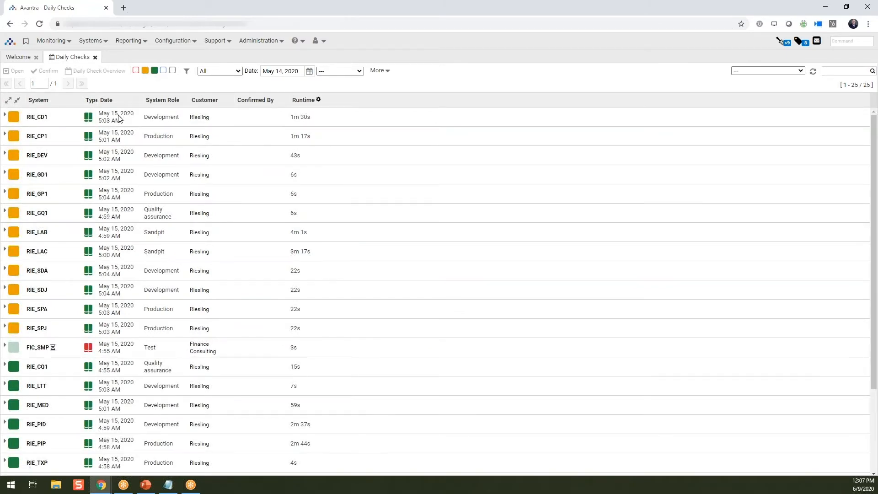
click(17, 138)
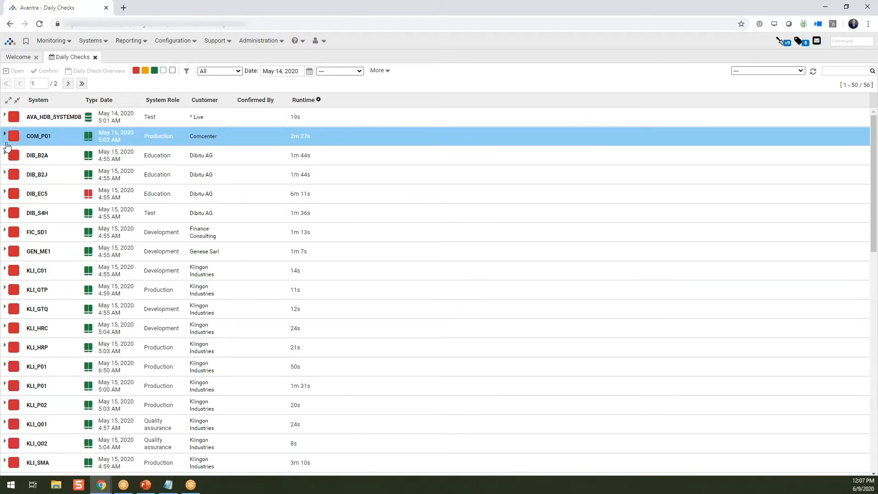
click(6, 143)
click(23, 170)
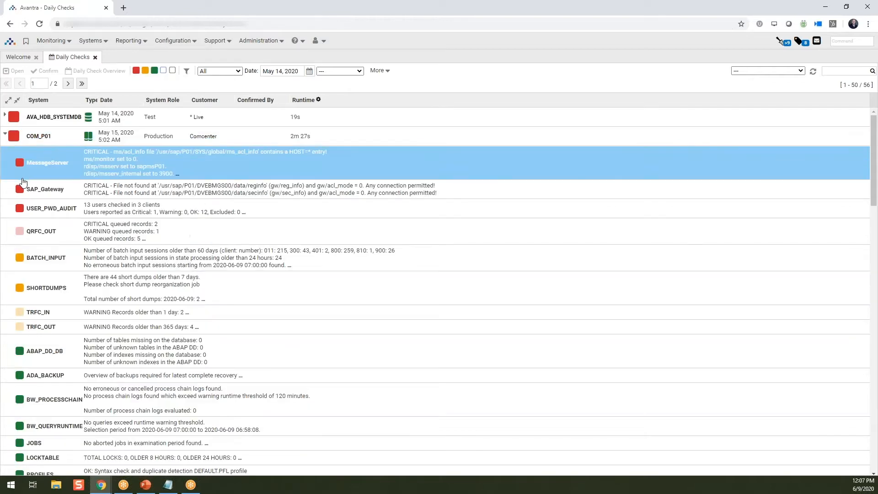
click(28, 140)
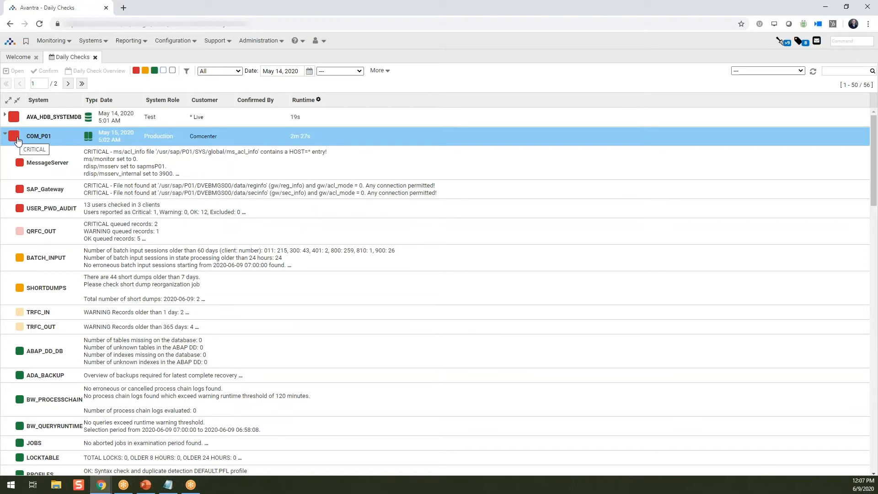
Show the daily checks for May 12, 2020 and review COM_P01's USER_PWD_AUDIT details
click(309, 75)
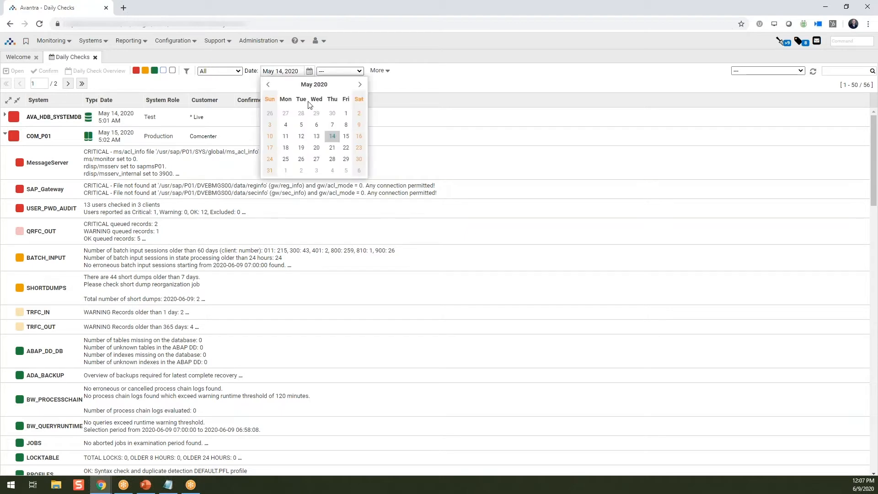
click(301, 137)
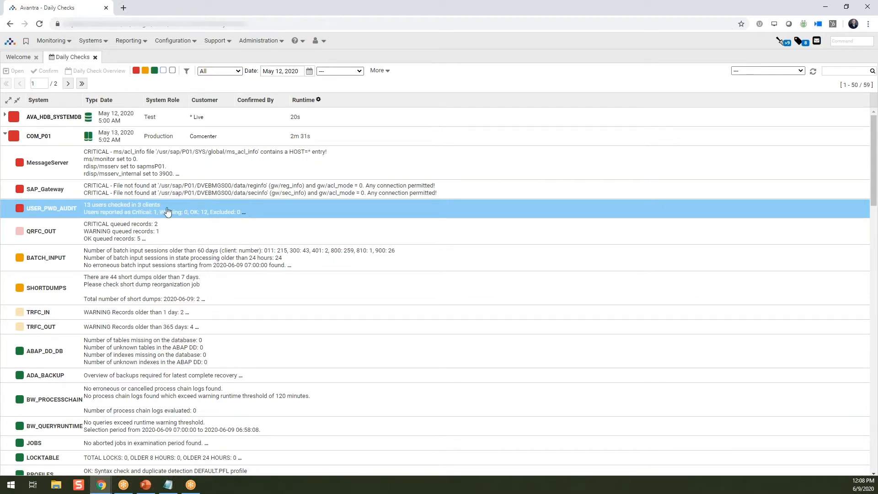
click(244, 215)
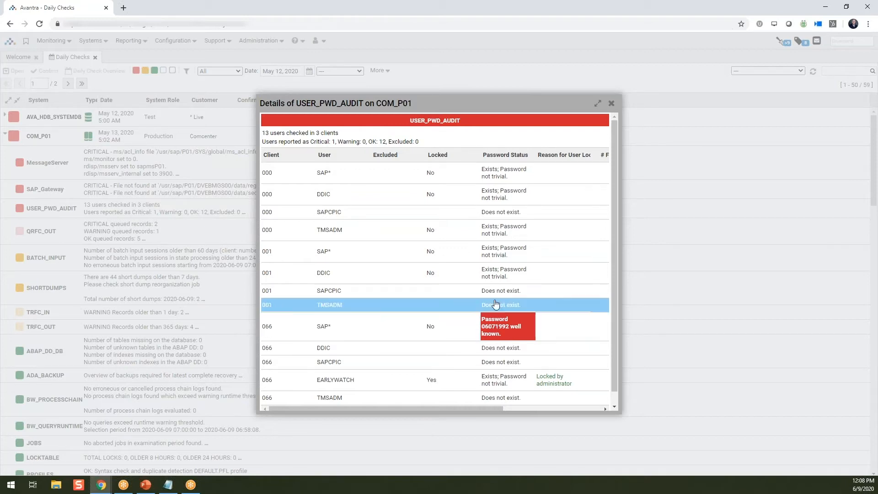
click(611, 104)
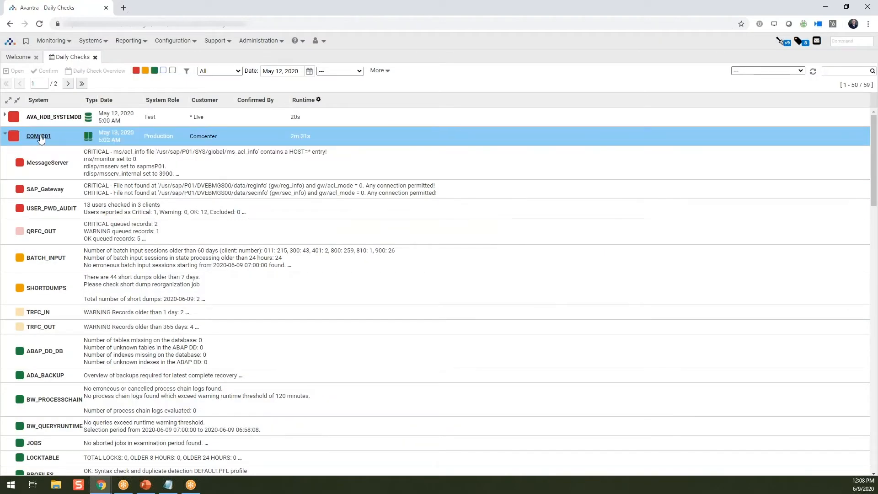
Open COM_P01's properties tab, return to Daily Checks, and open COM_P01's historical daily check overview
click(40, 136)
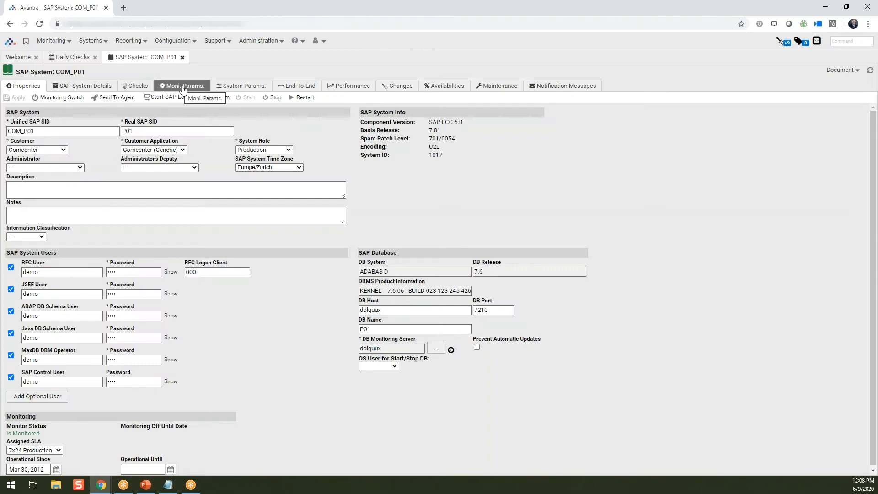
click(73, 58)
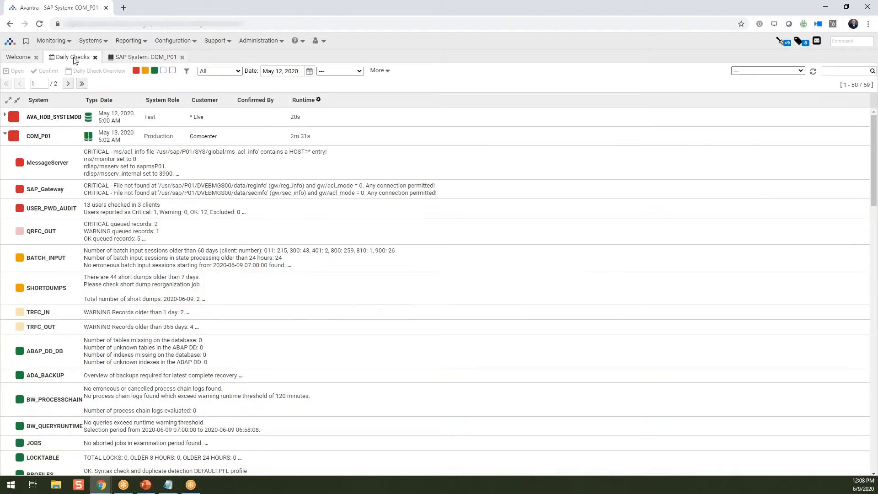
click(59, 138)
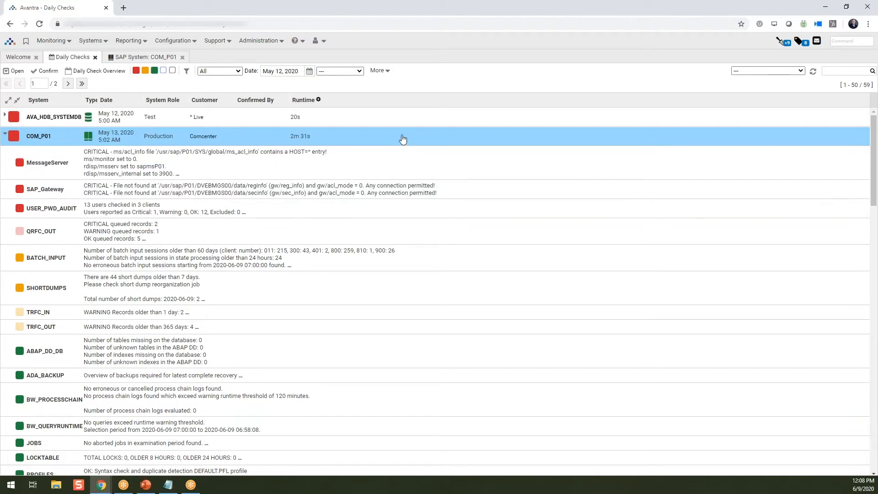
click(100, 71)
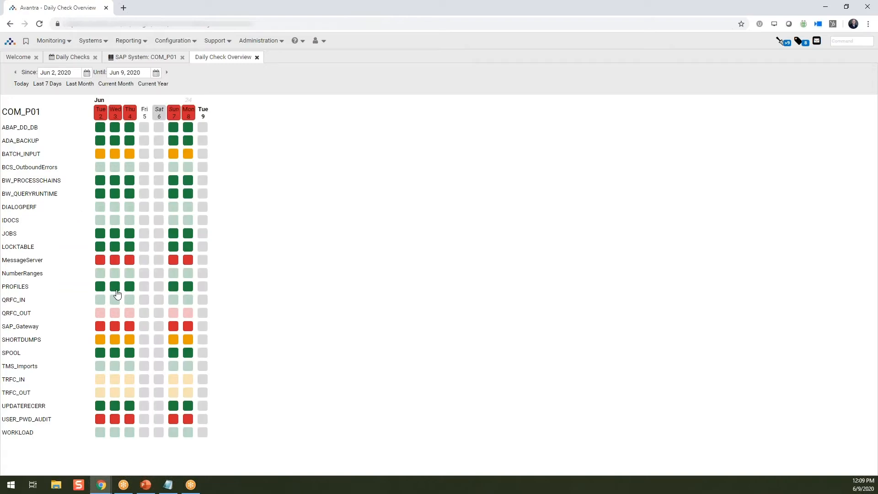
Start the daily check overview on May 20, 2020
click(87, 73)
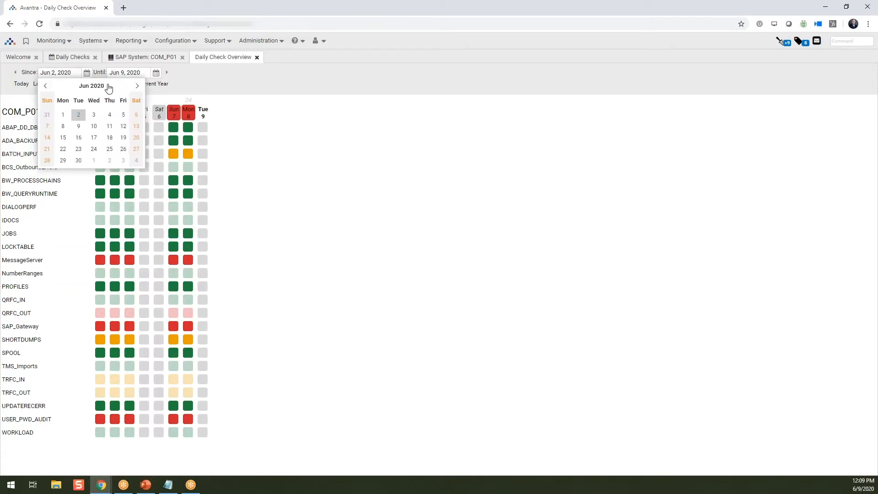
click(46, 87)
click(94, 149)
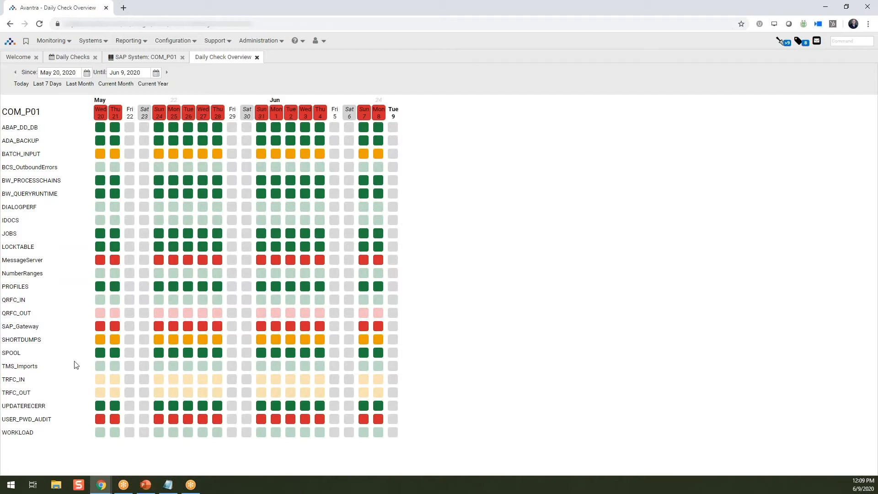
Review the USER_PWD_AUDIT details for Wednesday 27th, then close the overview
click(202, 419)
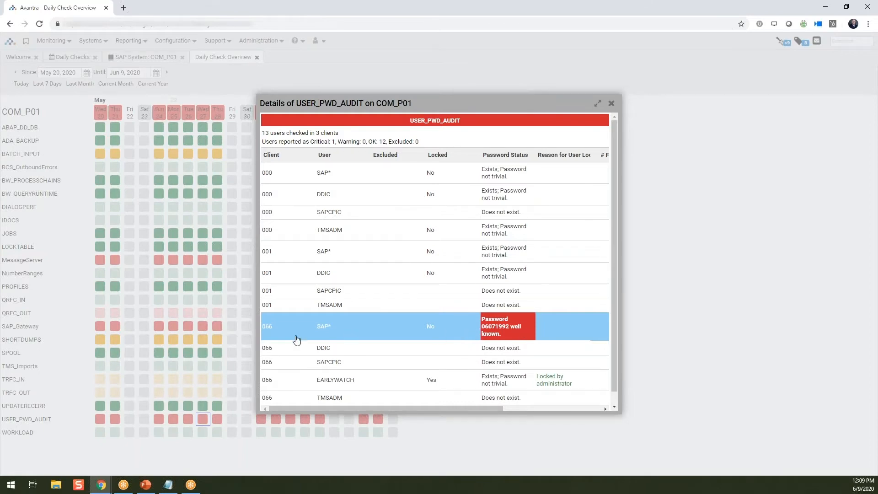
click(612, 104)
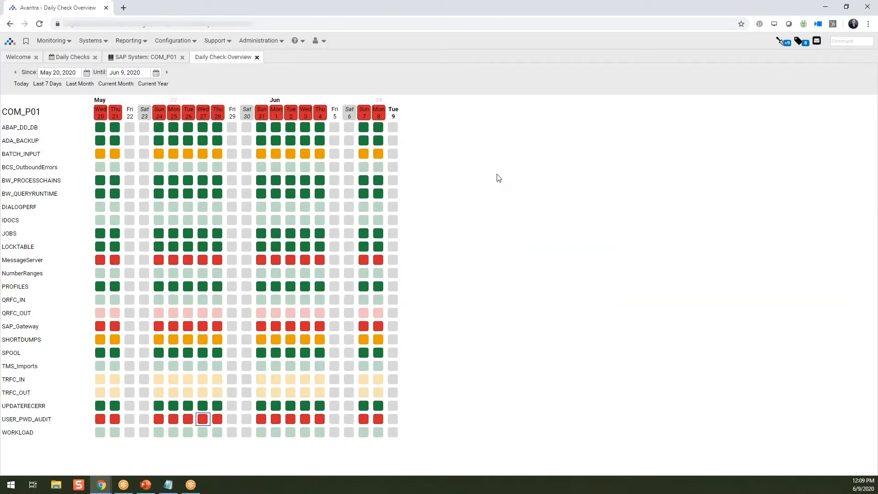
click(258, 59)
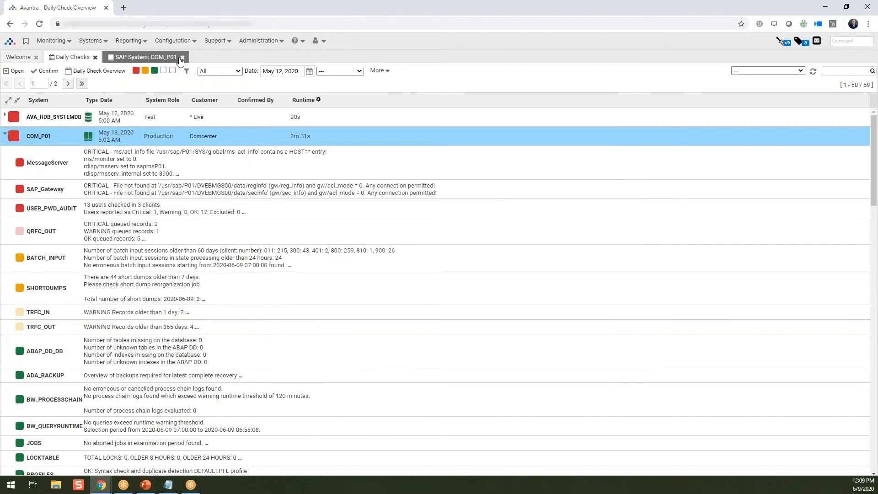
Close the COM_P01 system tab and open the Service Level Reports list from Reporting
click(182, 58)
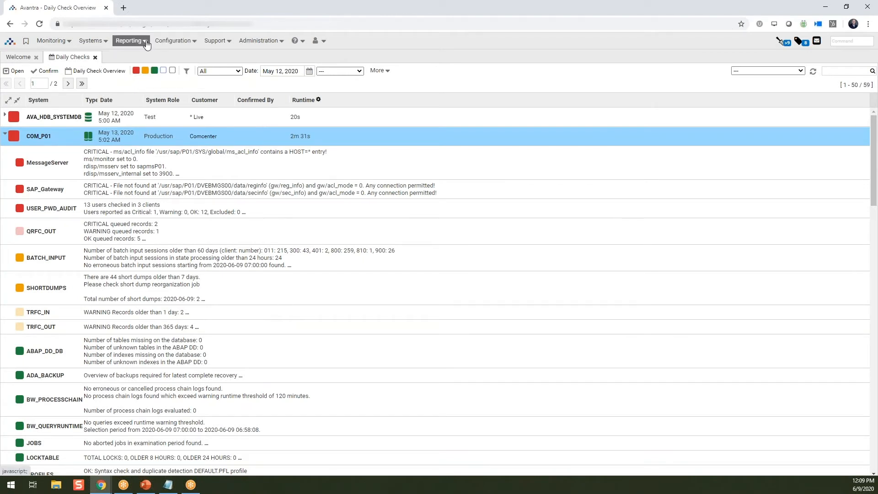
click(129, 41)
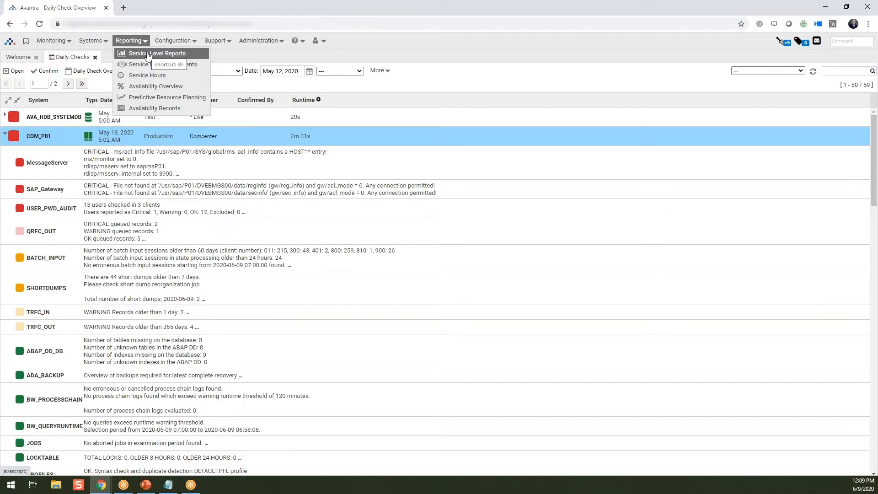
click(147, 54)
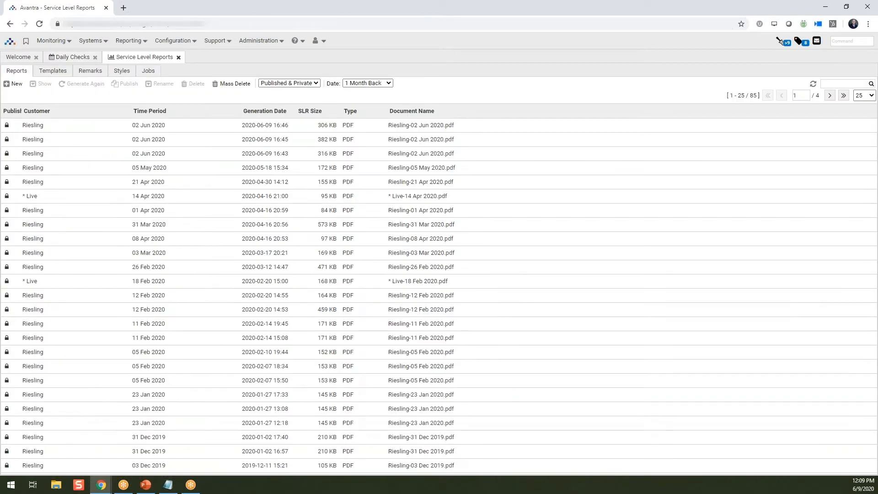
key(alt+Tab)
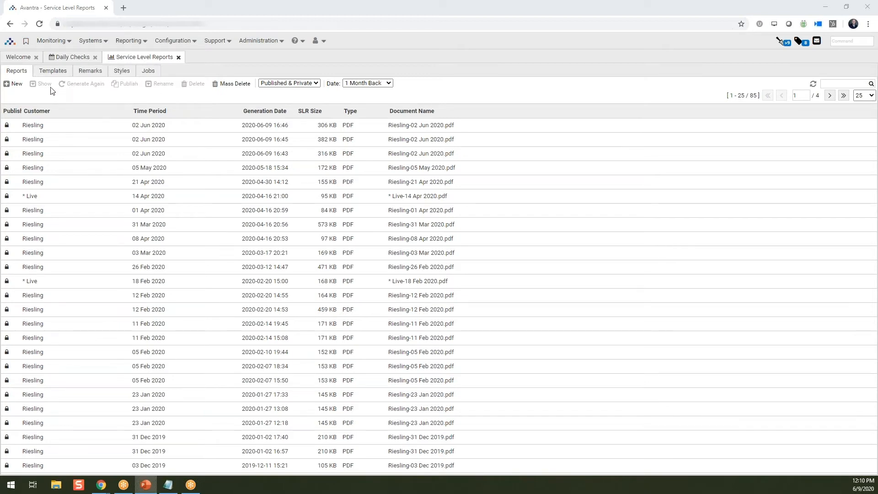
Start a new SLR without a template for customer Riesling, selecting the Production system role
click(14, 86)
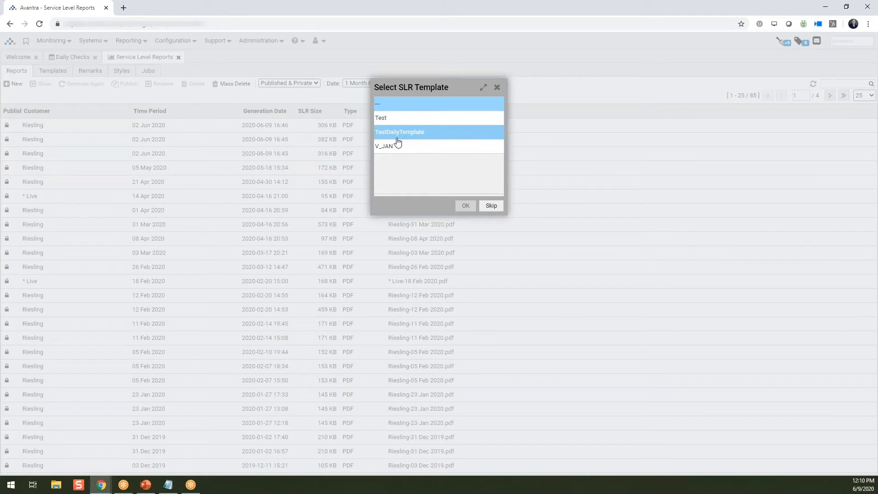
click(492, 207)
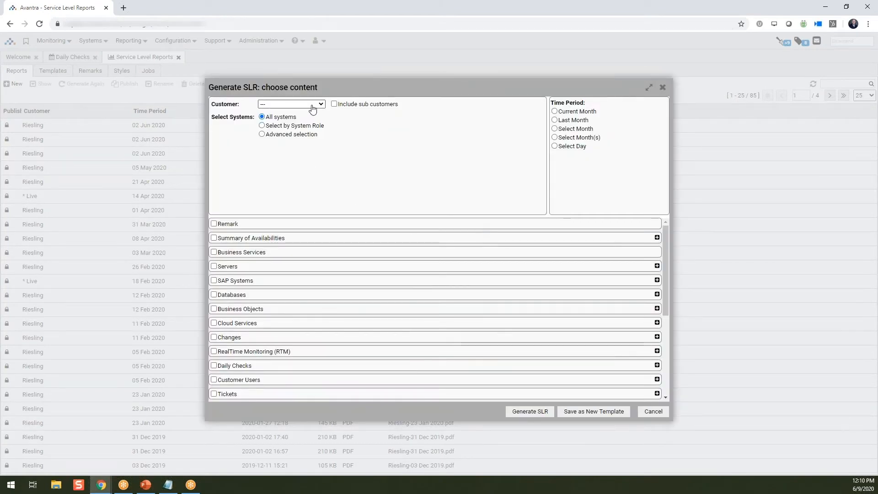
click(313, 105)
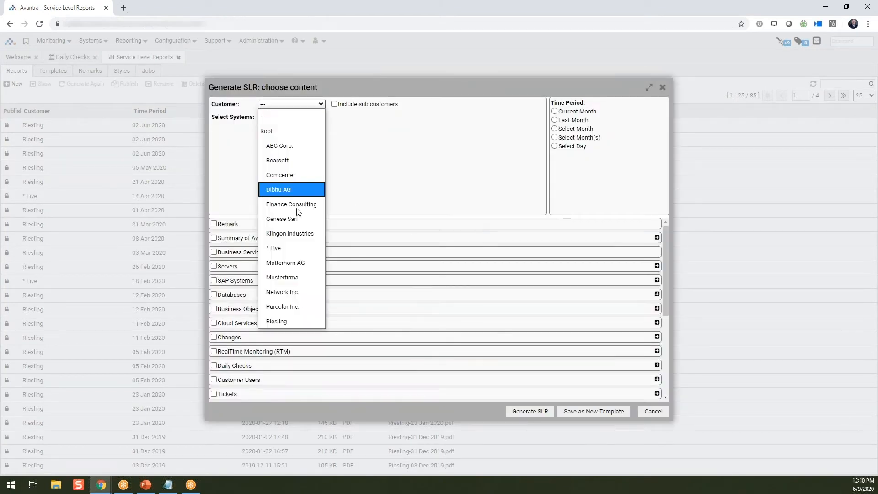
click(294, 322)
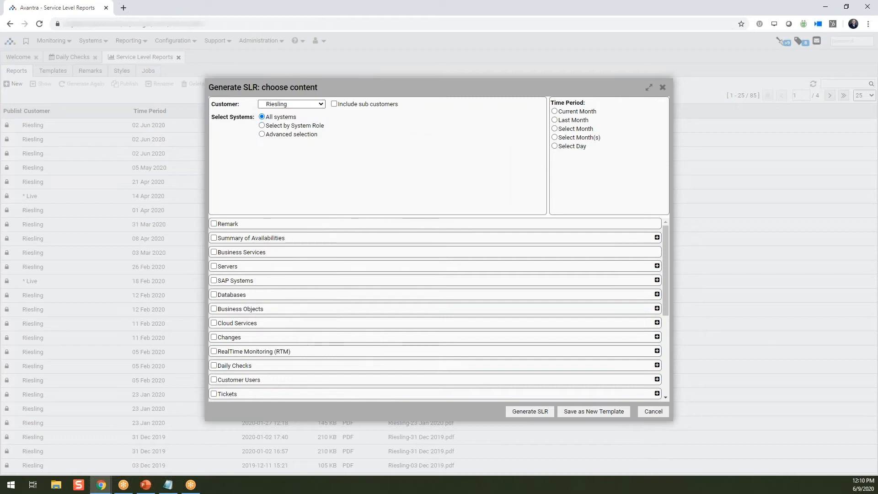
click(262, 126)
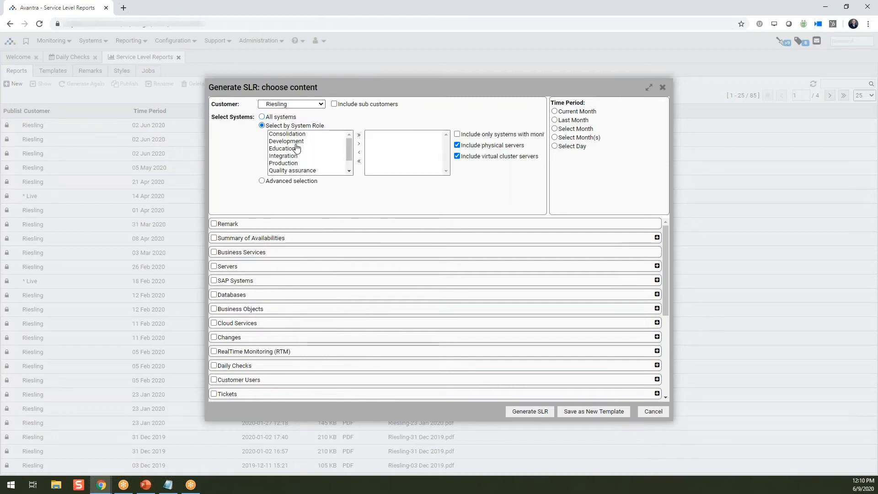
click(288, 163)
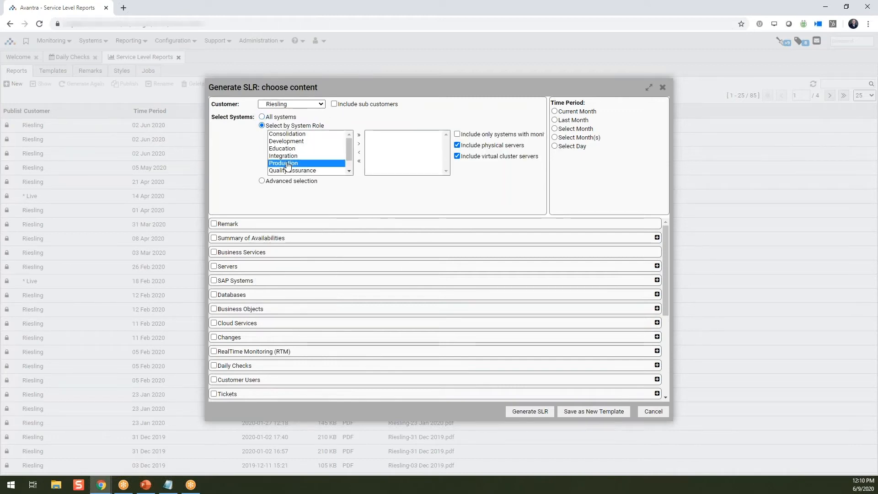
click(359, 144)
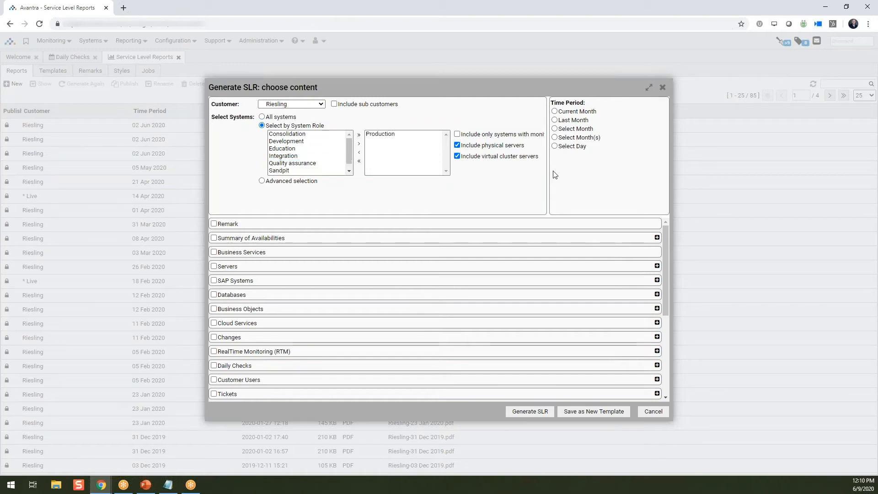
Set the report period to the single day May 27, 2020
click(555, 146)
click(608, 155)
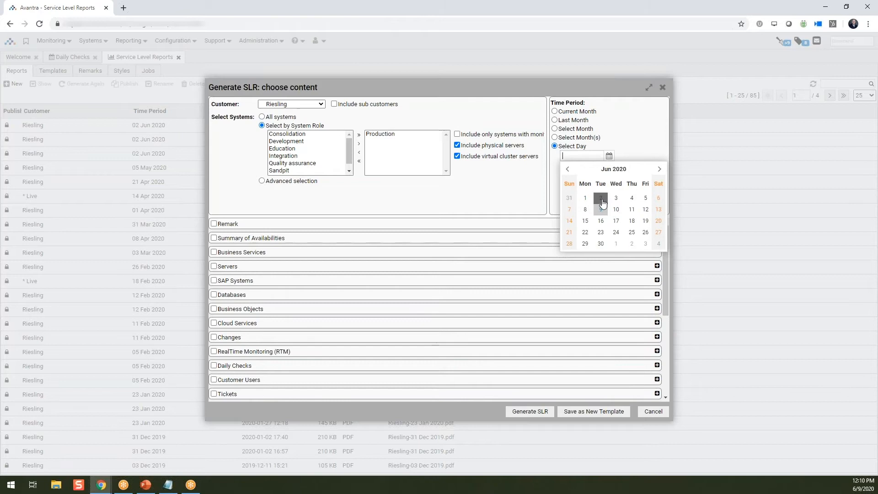
click(567, 168)
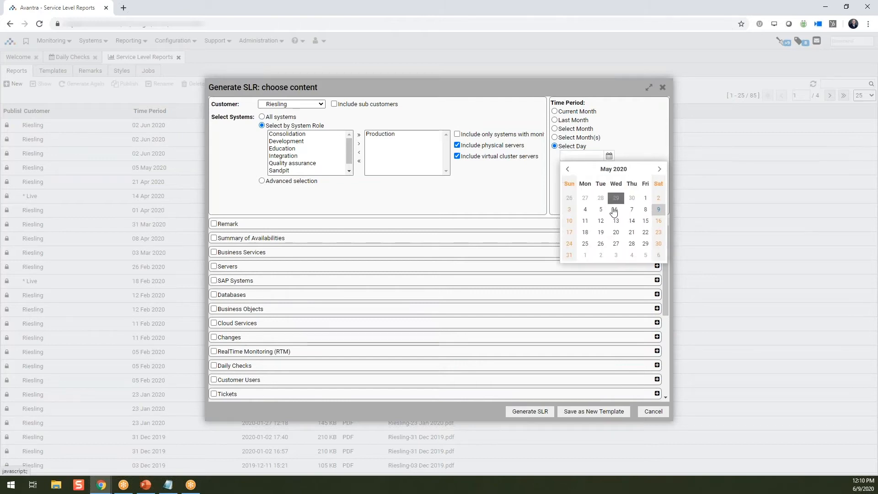
click(617, 245)
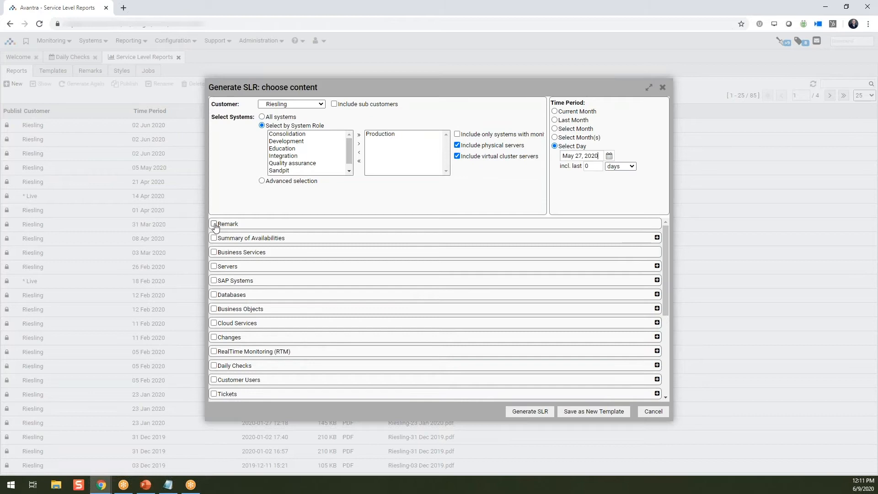
Include SAP Systems > System availabilities in the content and choose No performance data
click(215, 281)
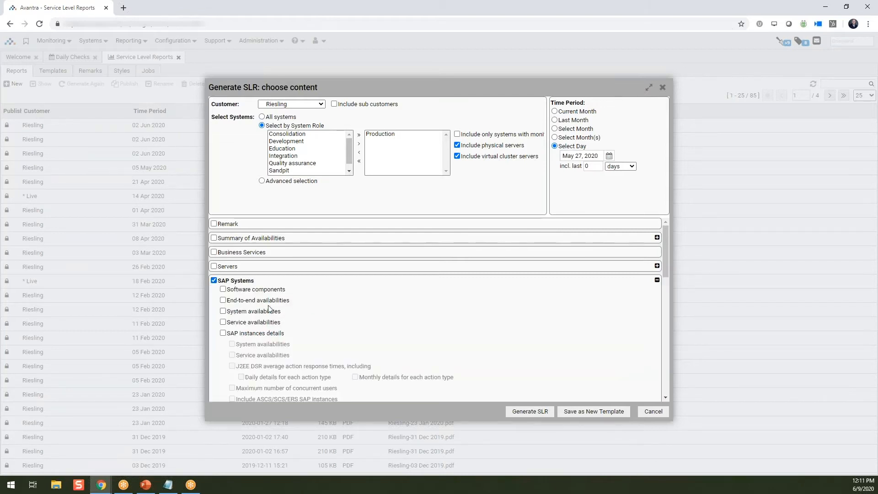
scroll(269, 314, down, 1)
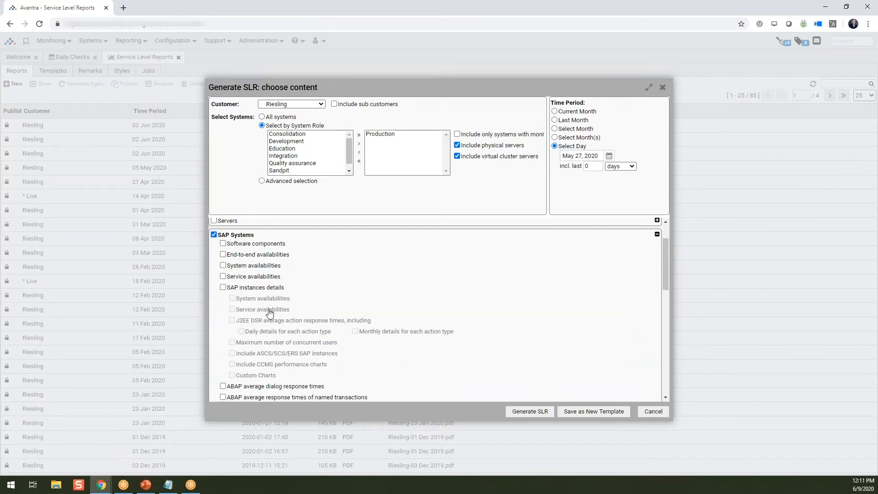
click(223, 266)
scroll(286, 280, down, 1)
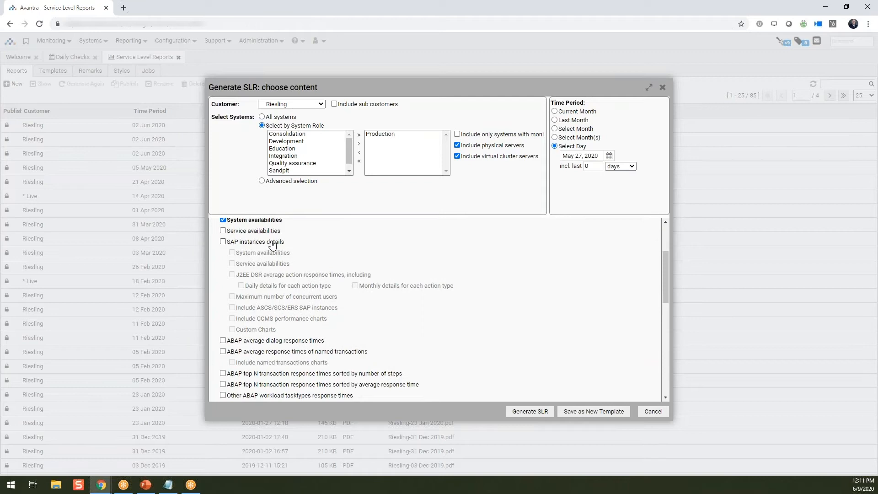
scroll(274, 264, up, 1)
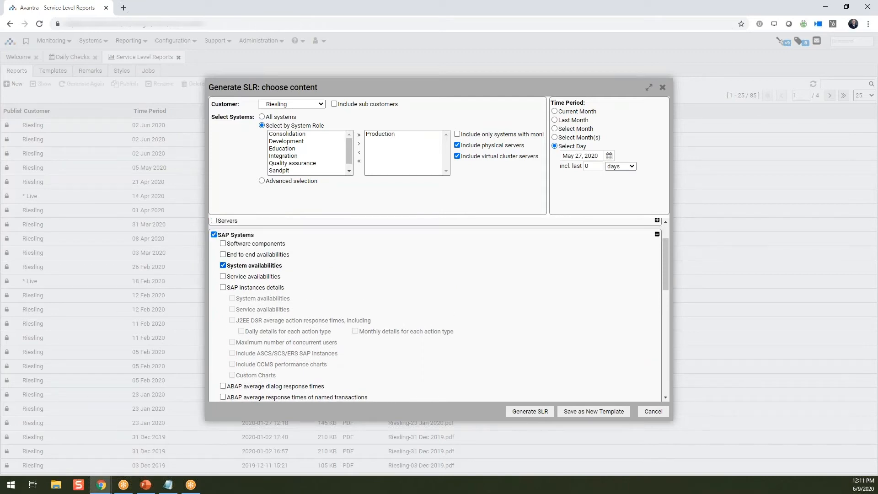
scroll(249, 302, down, 2)
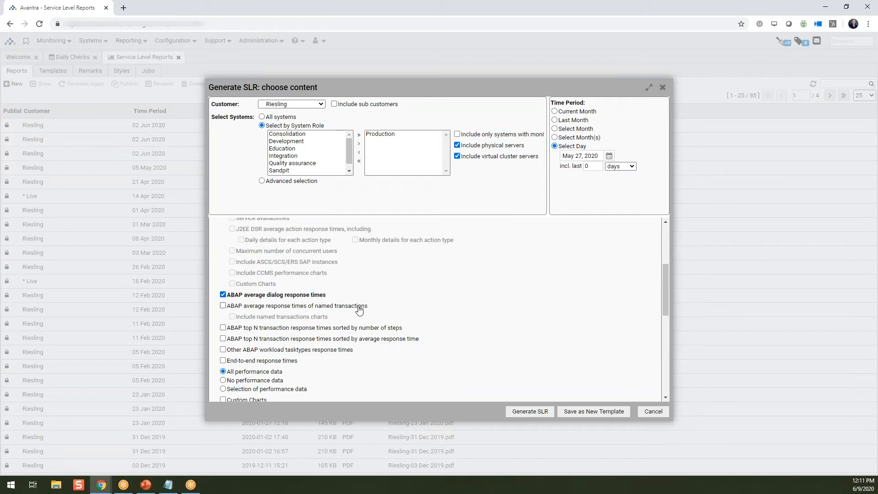
scroll(441, 304, down, 2)
scroll(441, 304, down, 1)
scroll(343, 276, up, 2)
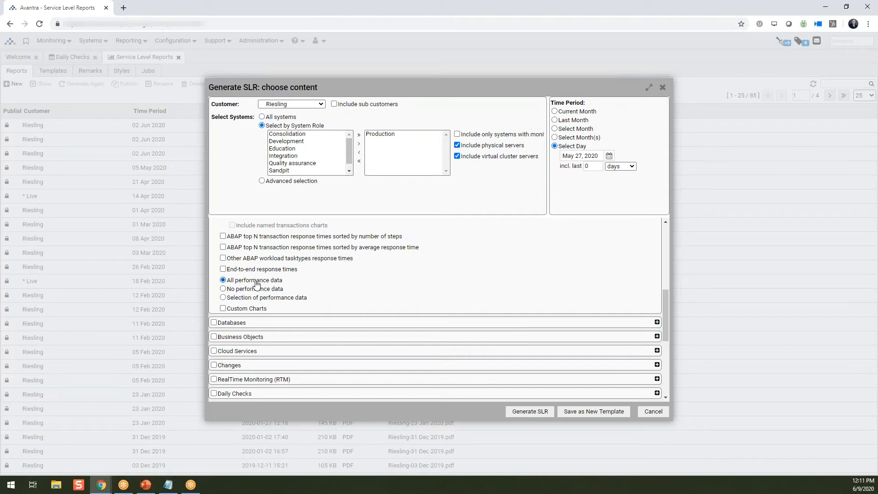
click(223, 298)
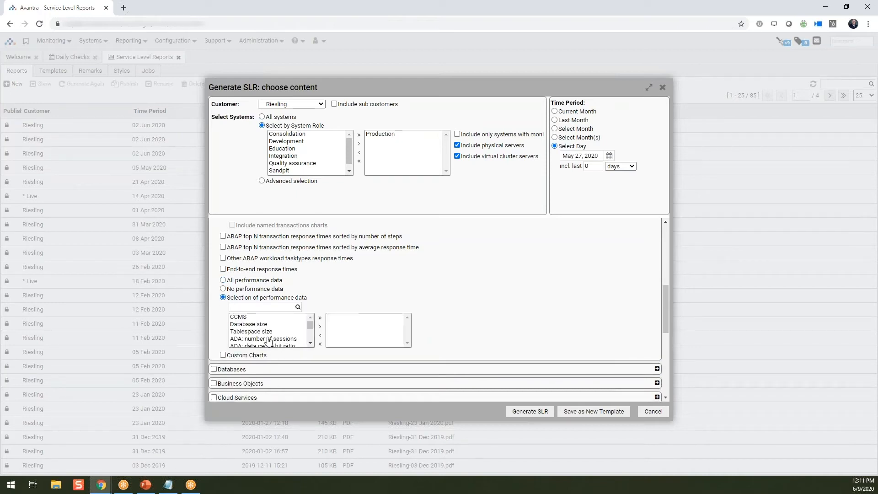
click(268, 339)
drag(266, 324, 279, 332)
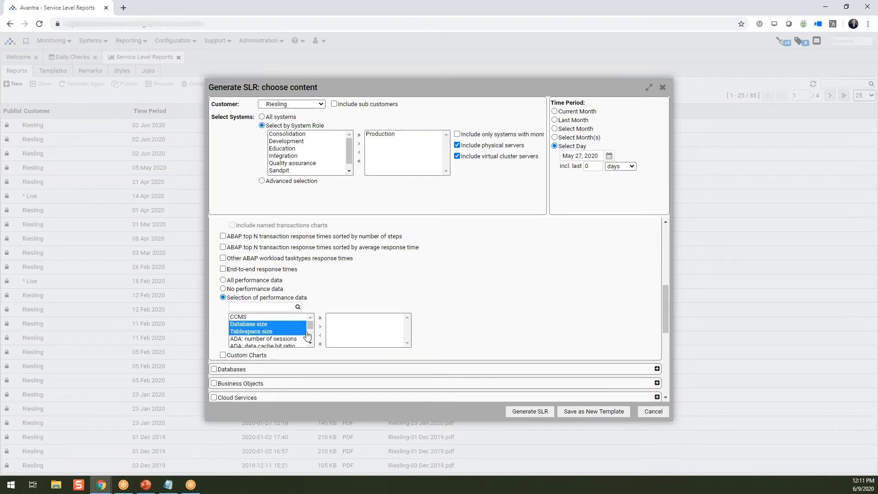
click(224, 289)
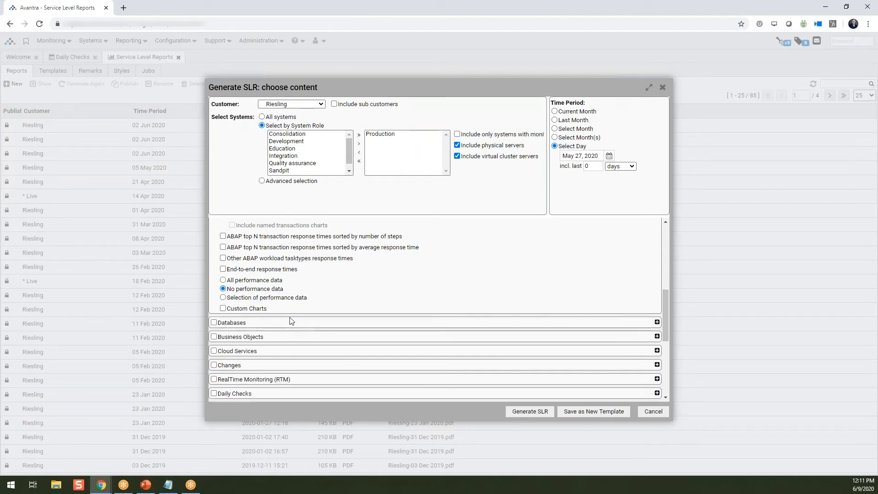
scroll(280, 321, down, 1)
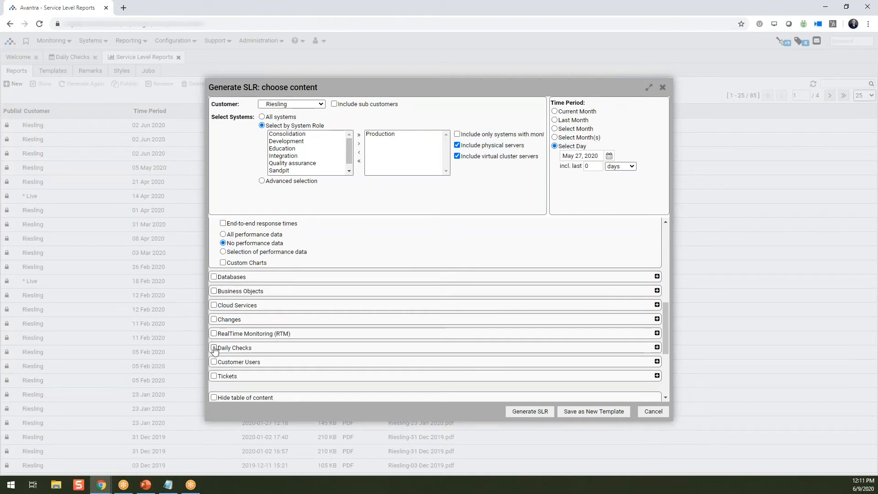
Tick the Daily Checks section and keep 'All daily check details' instead of the status filter
scroll(218, 347, down, 1)
click(214, 303)
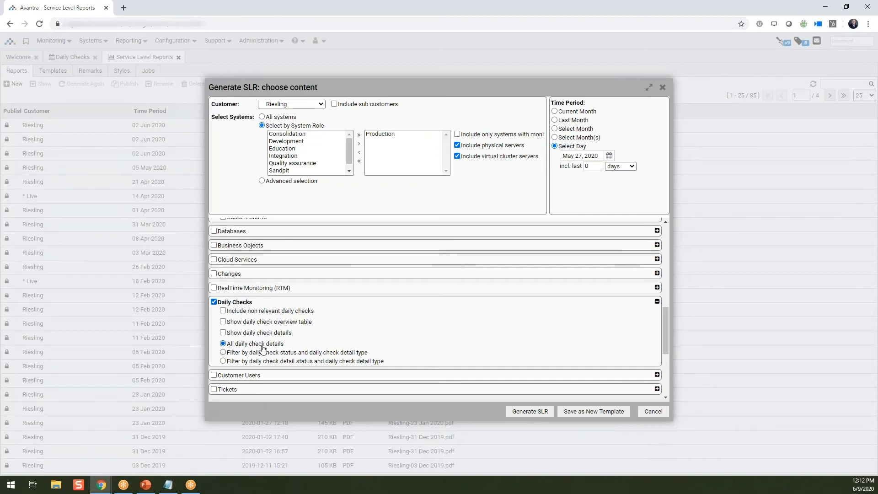
click(223, 353)
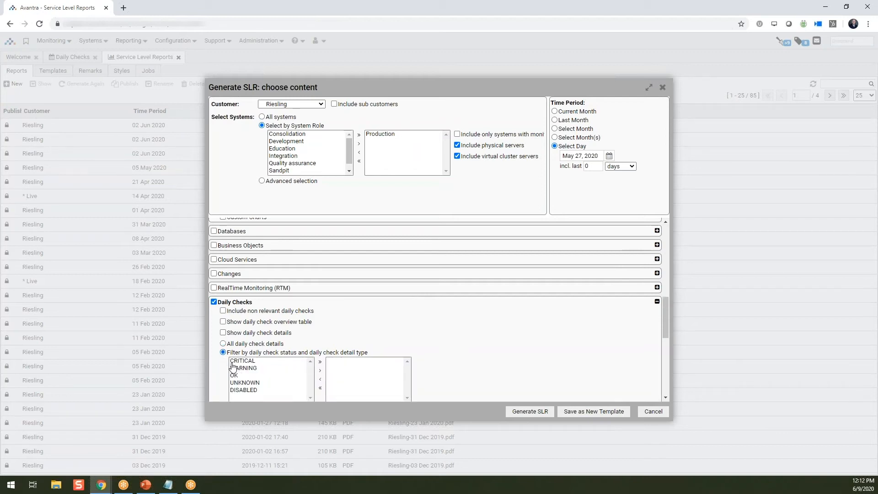
click(224, 344)
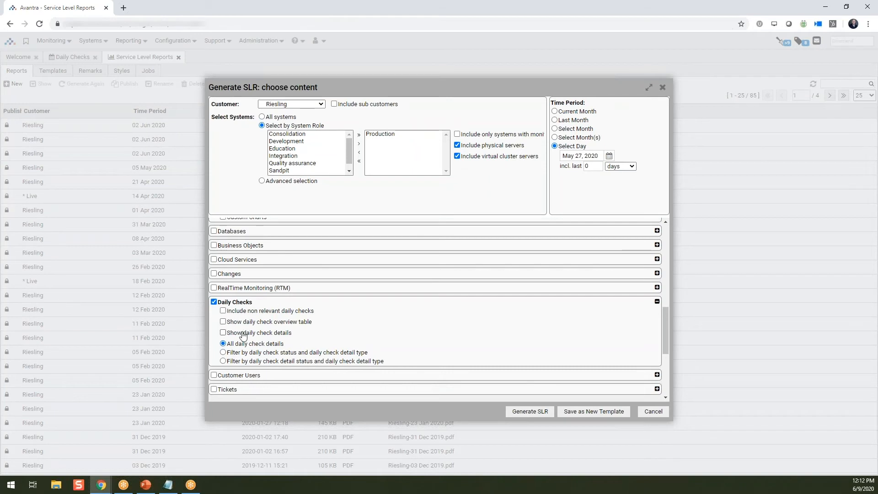
scroll(298, 320, down, 3)
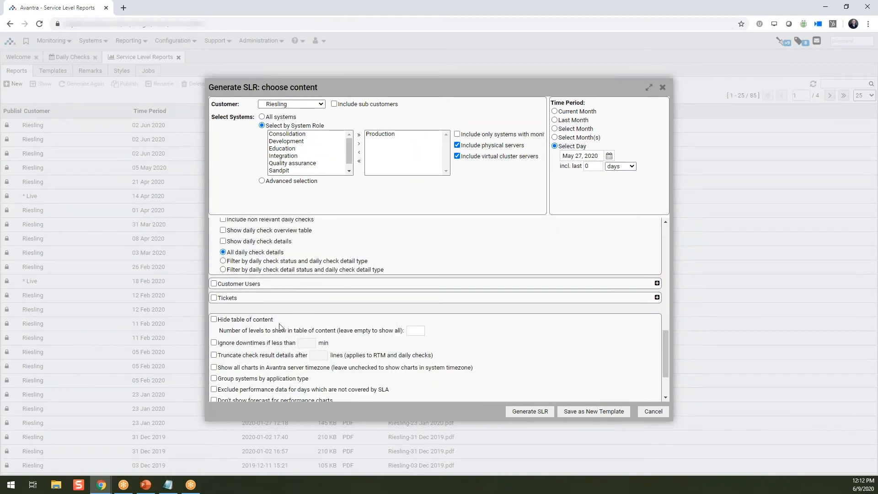
scroll(270, 330, up, 5)
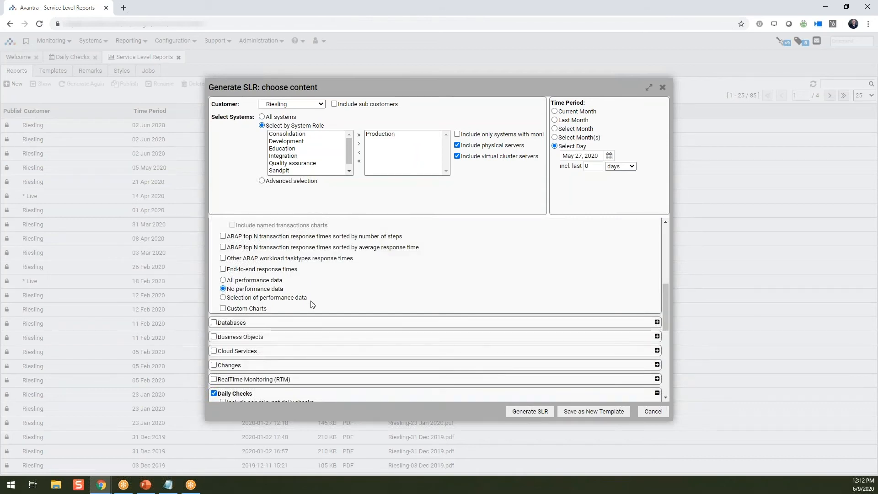
scroll(312, 302, down, 5)
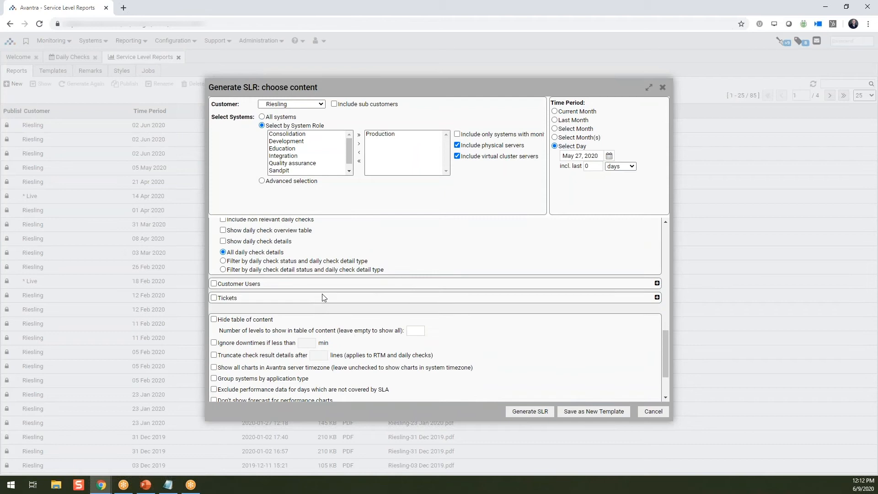
scroll(322, 298, down, 1)
scroll(322, 296, down, 1)
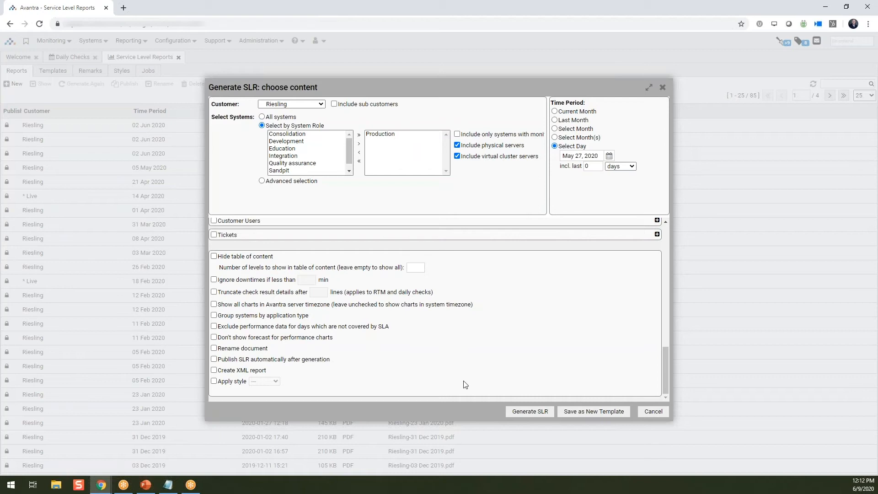
Save the settings as template 'Training_tem', then generate the Riesling 27 May 2020 PDF report
click(582, 412)
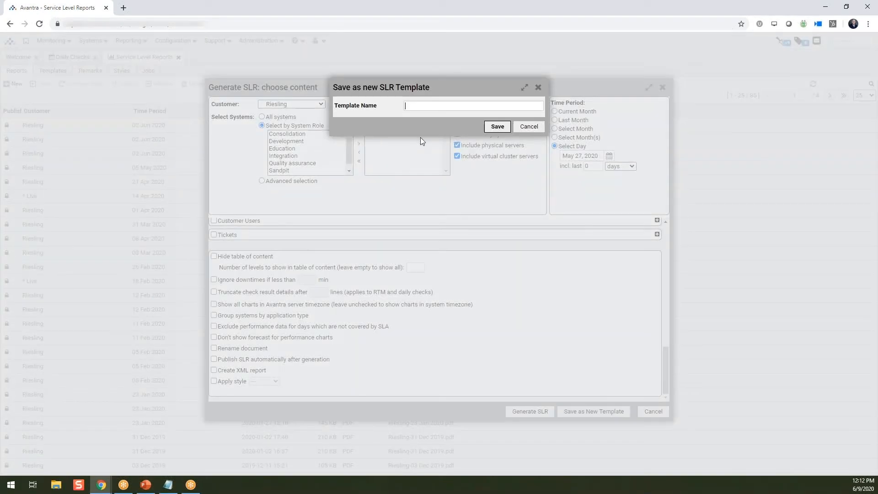
text(Training_template_Riesling)
click(497, 127)
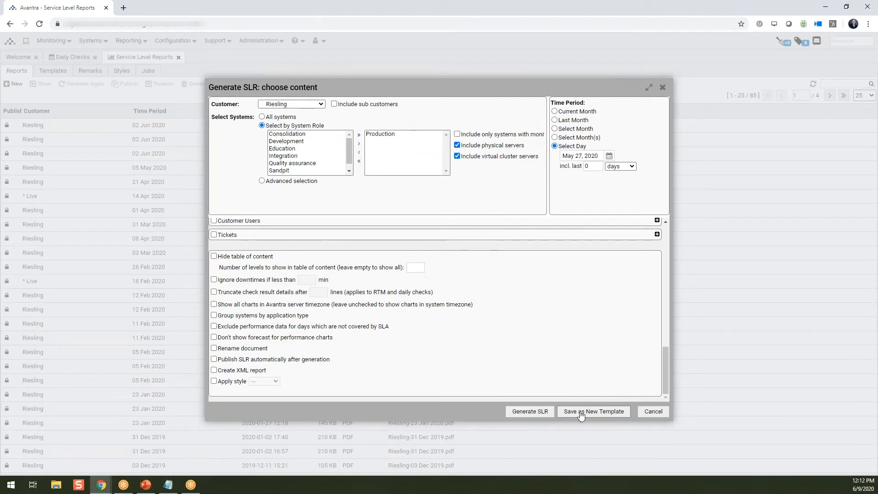
click(527, 411)
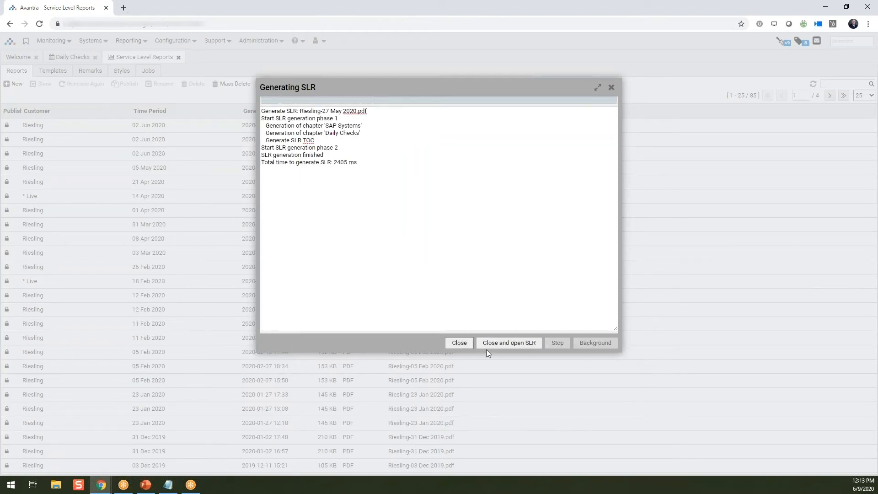
click(522, 343)
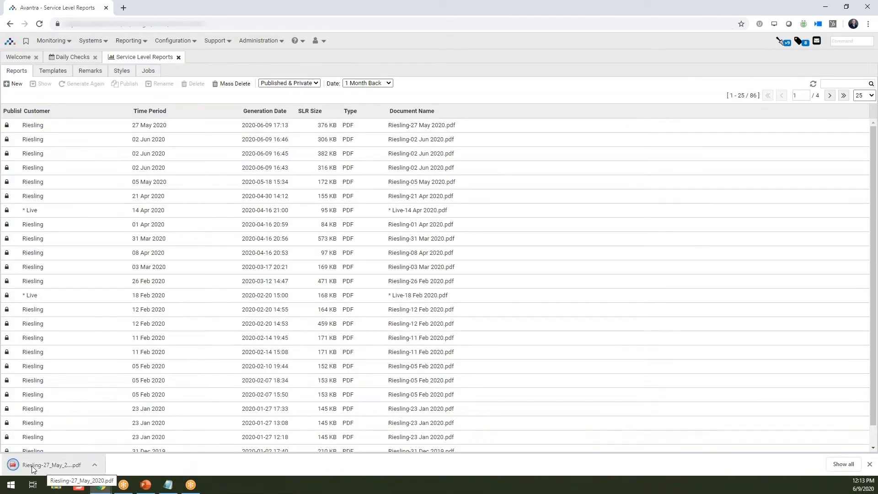
Open Riesling-27_May_2020.pdf from the downloads bar and scroll through the availability pages to '2. Daily Checks'
click(34, 464)
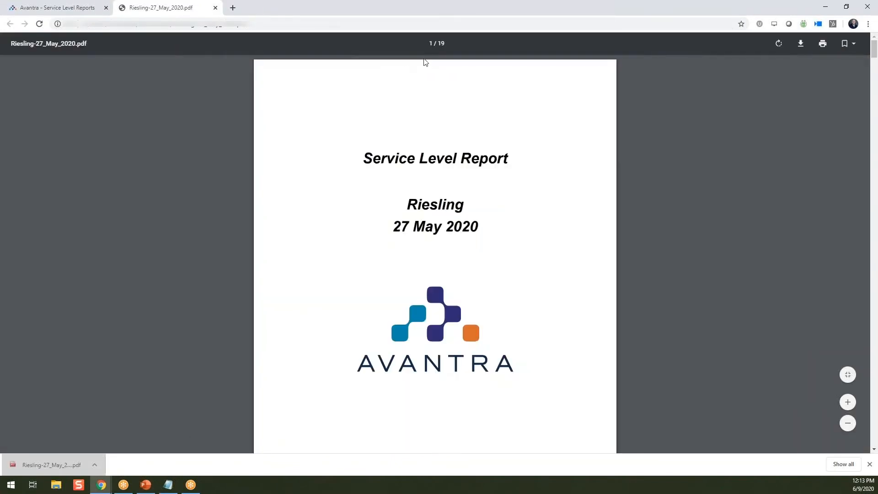
scroll(417, 267, down, 10)
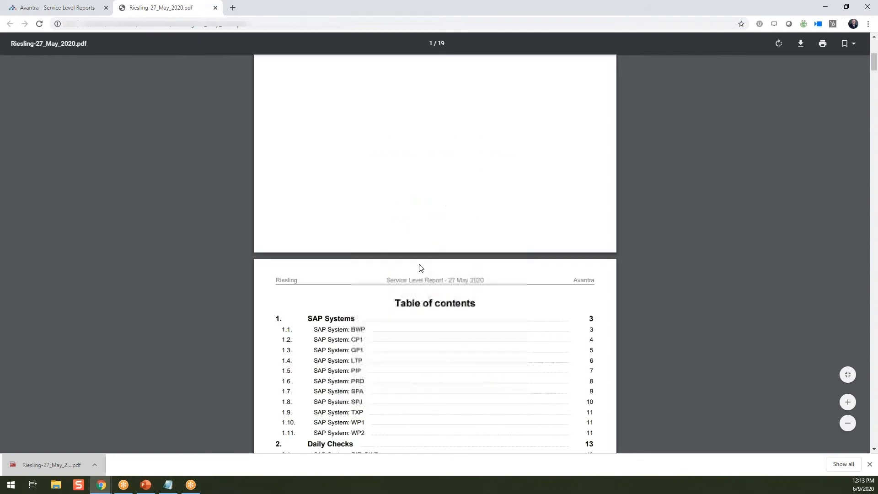
scroll(315, 194, up, 3)
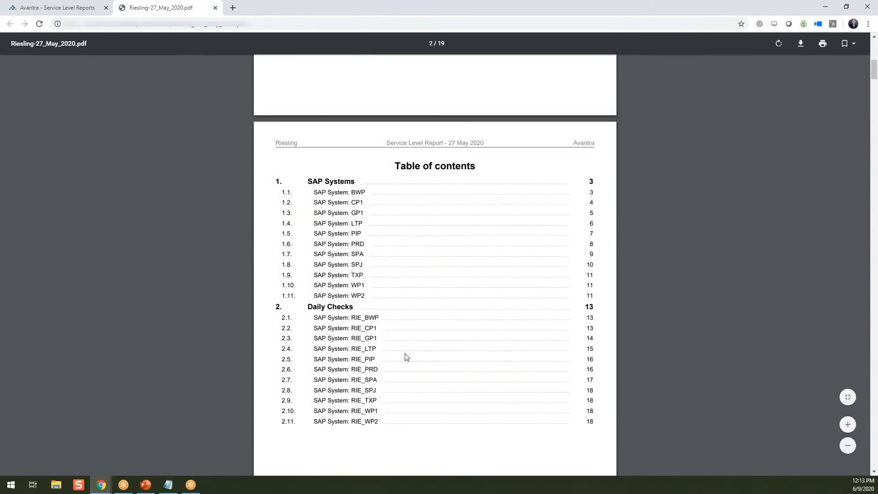
scroll(406, 321, down, 14)
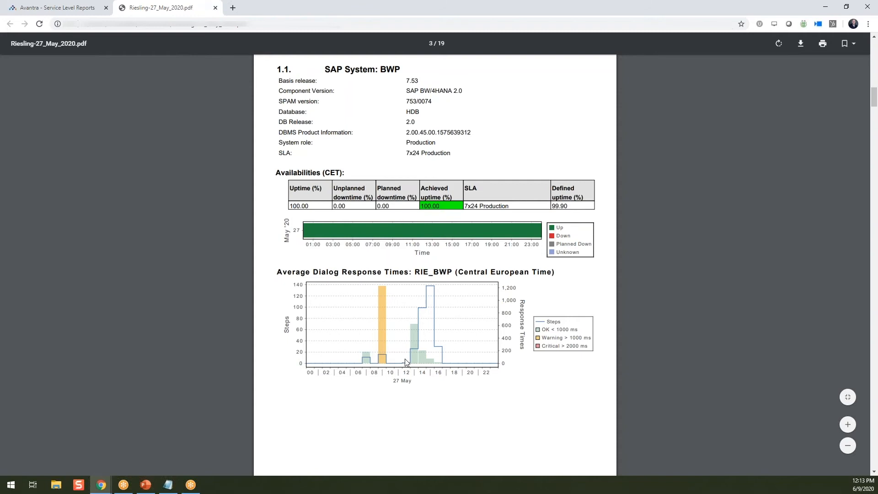
scroll(405, 362, down, 3)
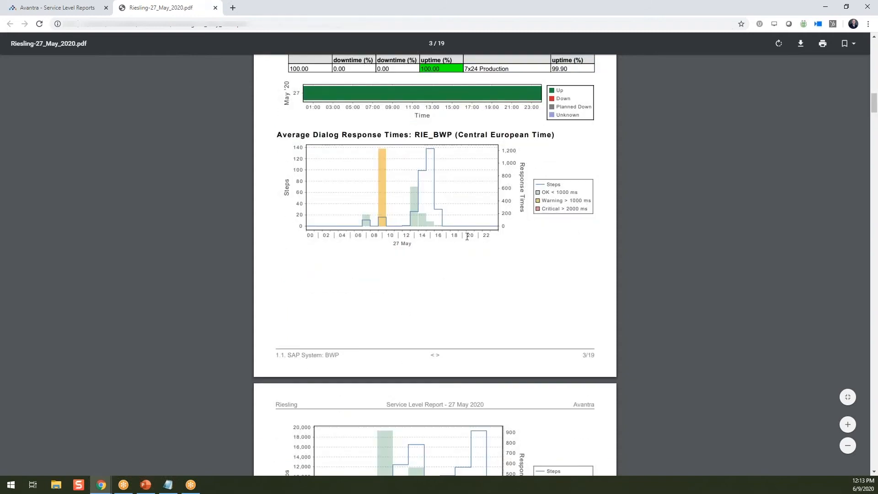
scroll(330, 231, down, 4)
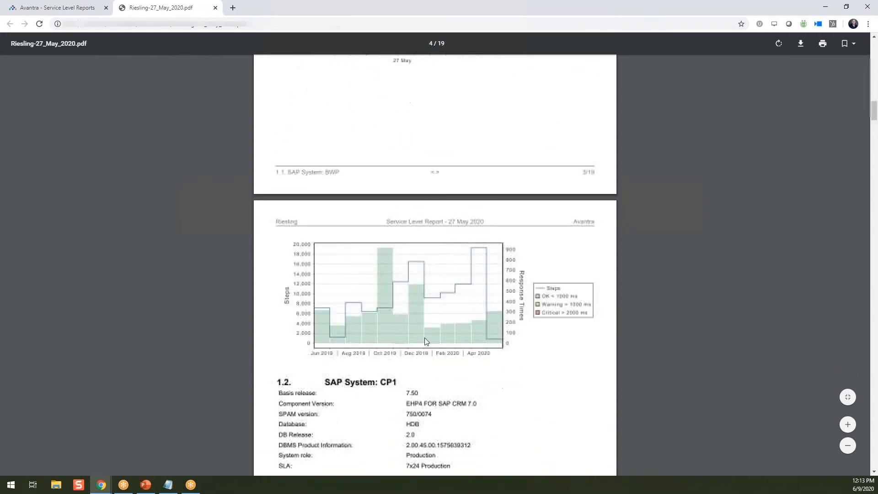
scroll(466, 355, up, 4)
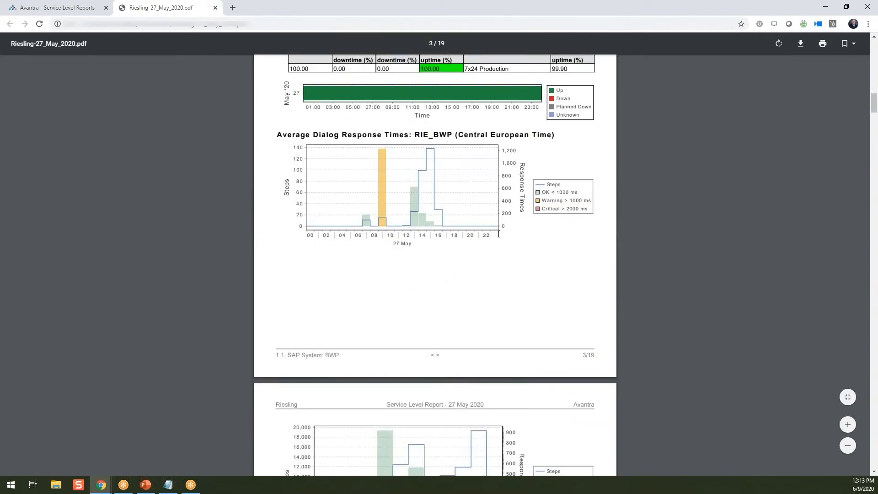
scroll(498, 235, down, 5)
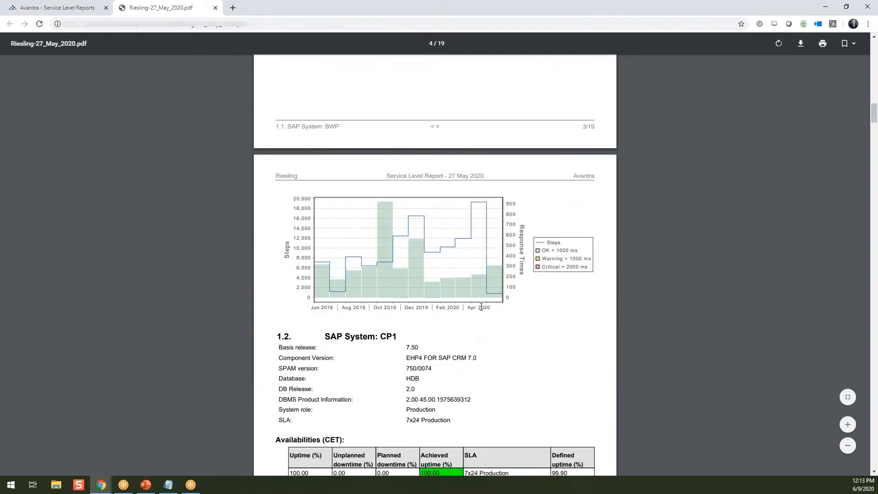
scroll(480, 311, down, 19)
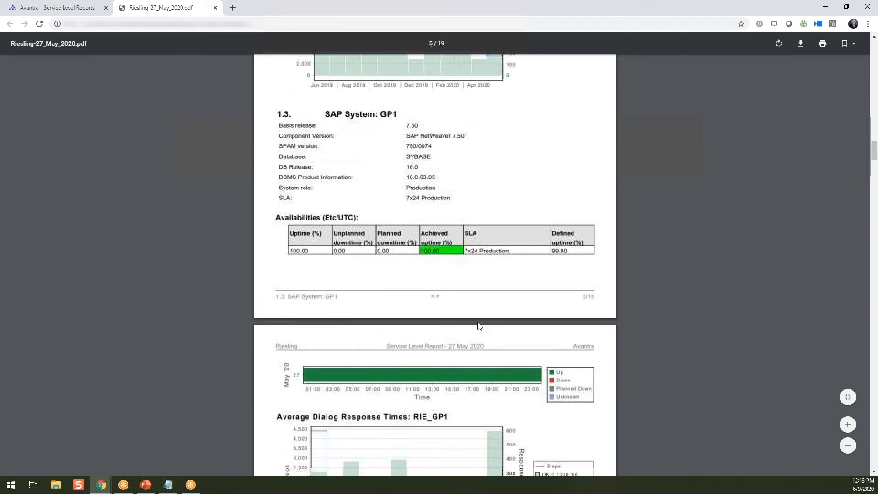
scroll(479, 326, down, 20)
scroll(480, 338, down, 20)
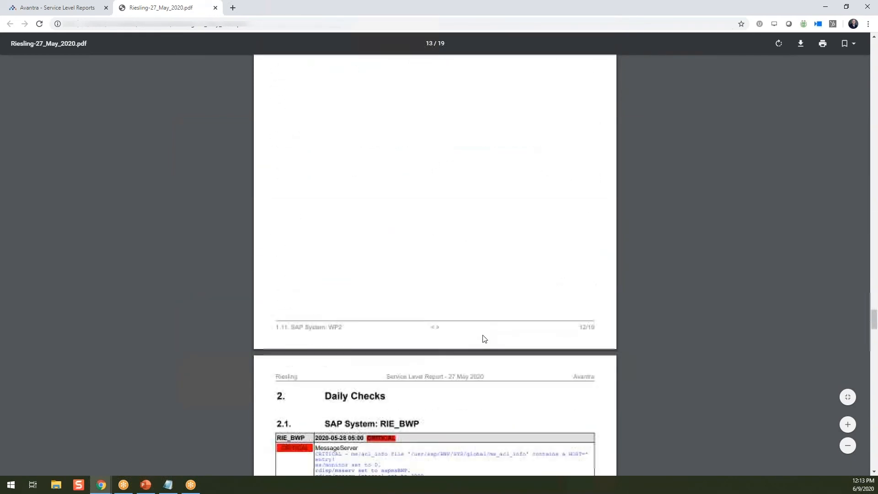
Review the HDB_Backup success message and RIE_GP1 ABAP_DD_DB check details, then close the Riesling PDF
scroll(485, 339, down, 7)
scroll(485, 338, up, 1)
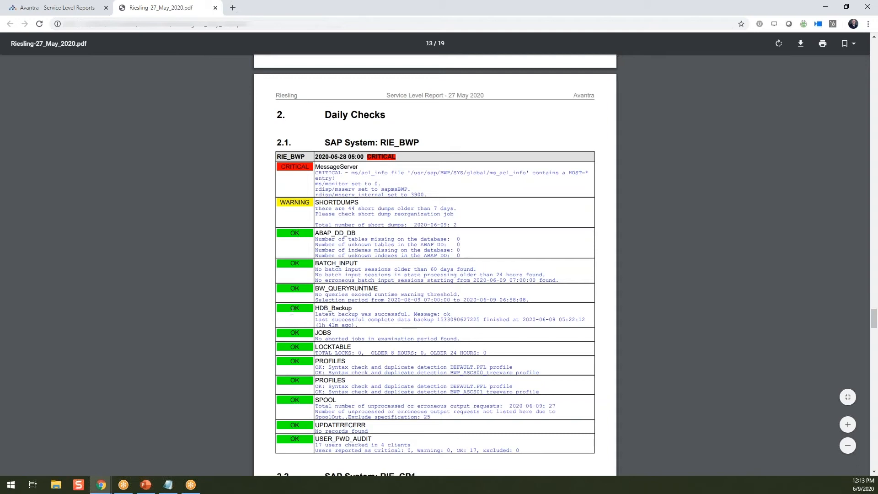
drag(338, 313, 570, 314)
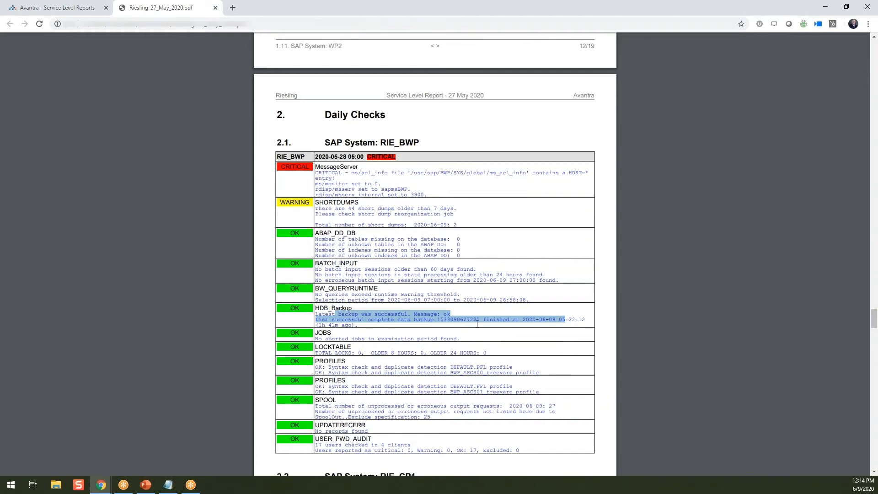
scroll(444, 323, down, 13)
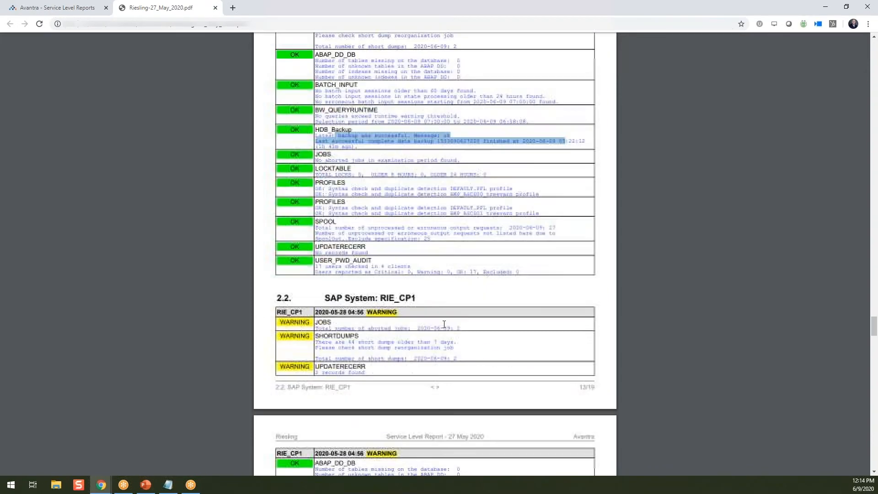
scroll(444, 324, down, 4)
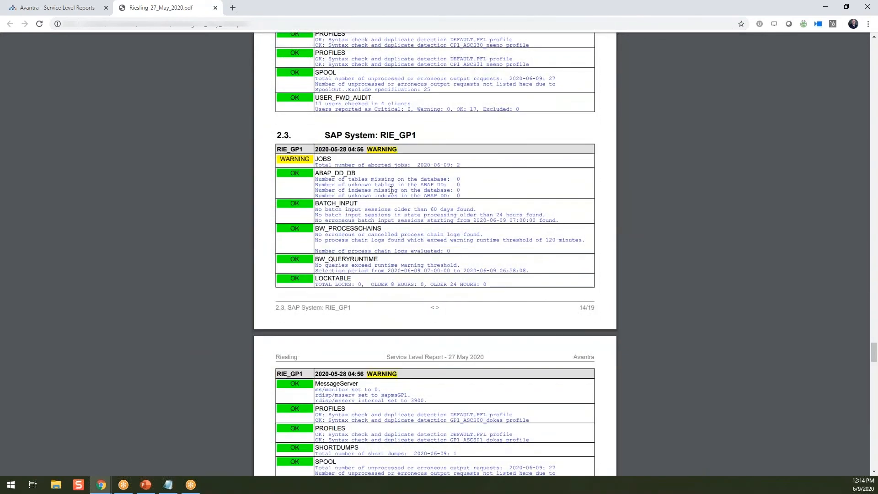
drag(421, 187, 457, 196)
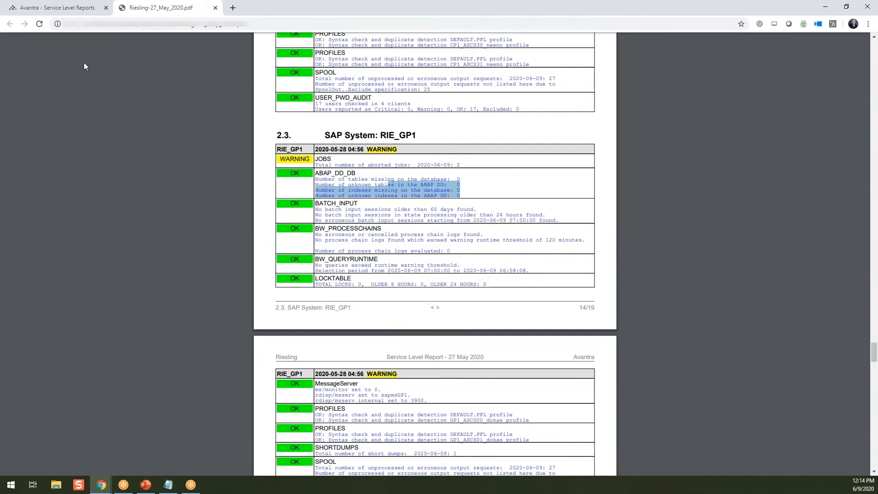
click(215, 7)
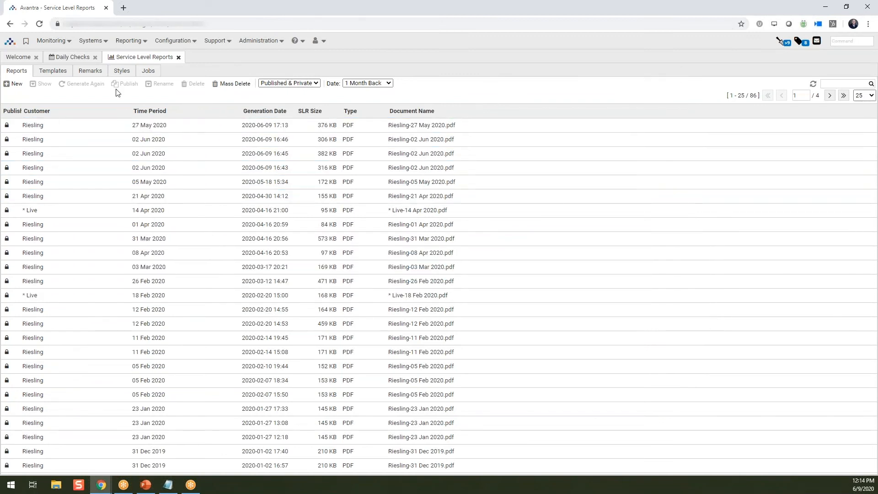
Open the Wayne style from the Styles list and review its settings without changes
click(120, 72)
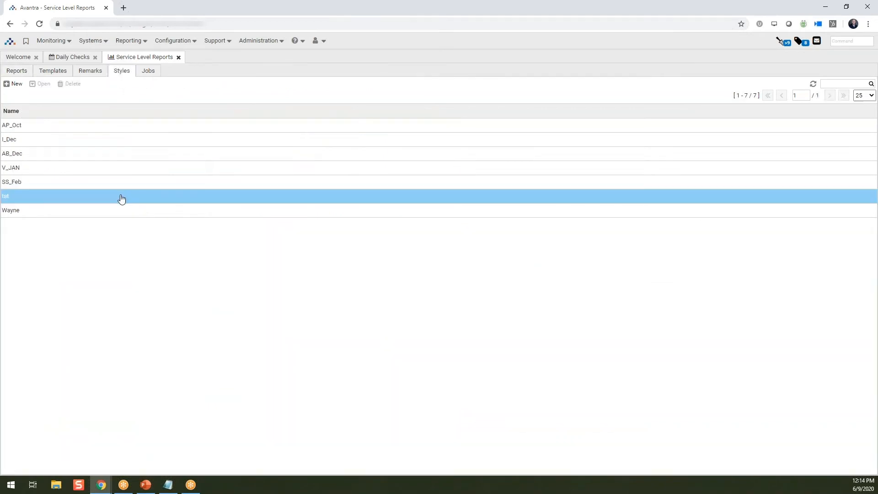
double_click(16, 215)
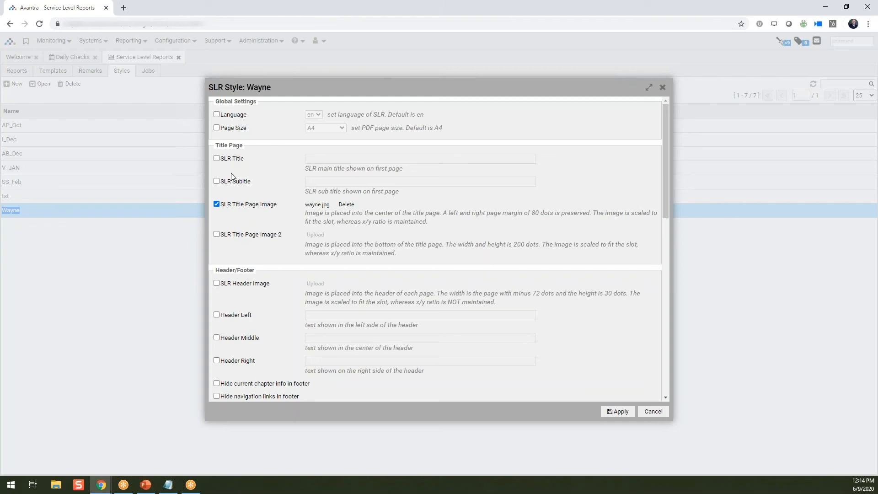
scroll(237, 273, down, 1)
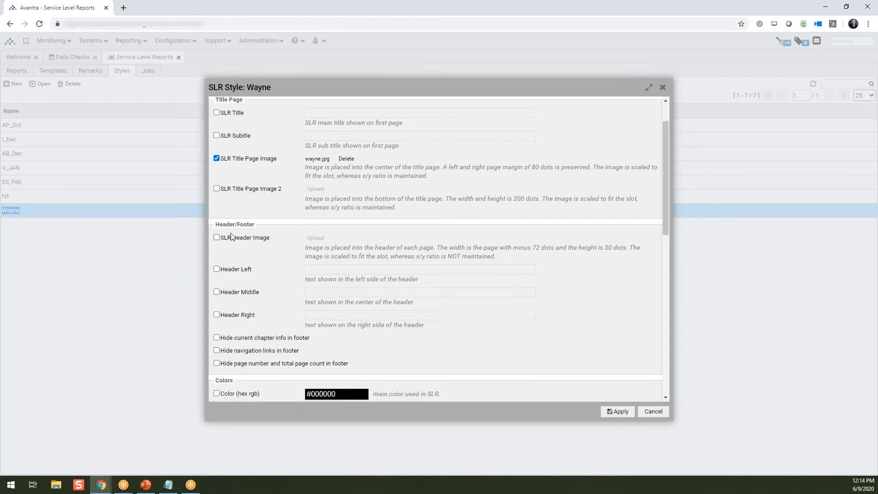
scroll(231, 236, down, 4)
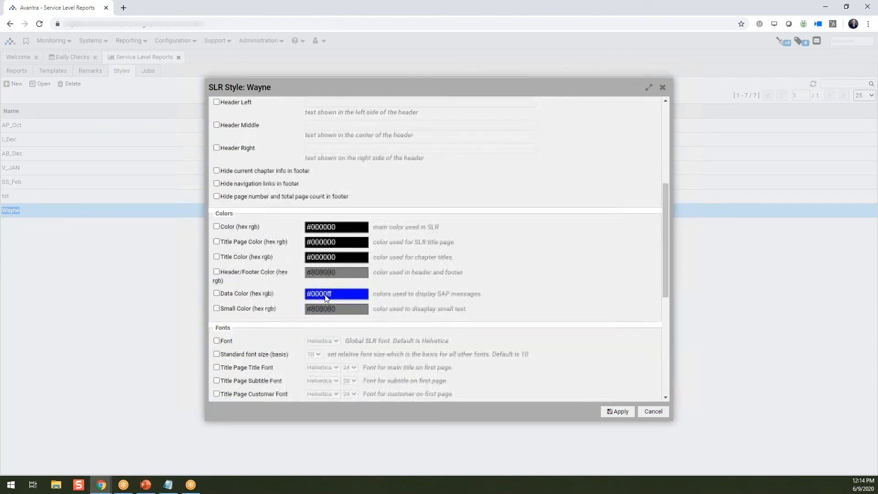
scroll(326, 301, down, 5)
scroll(374, 281, up, 5)
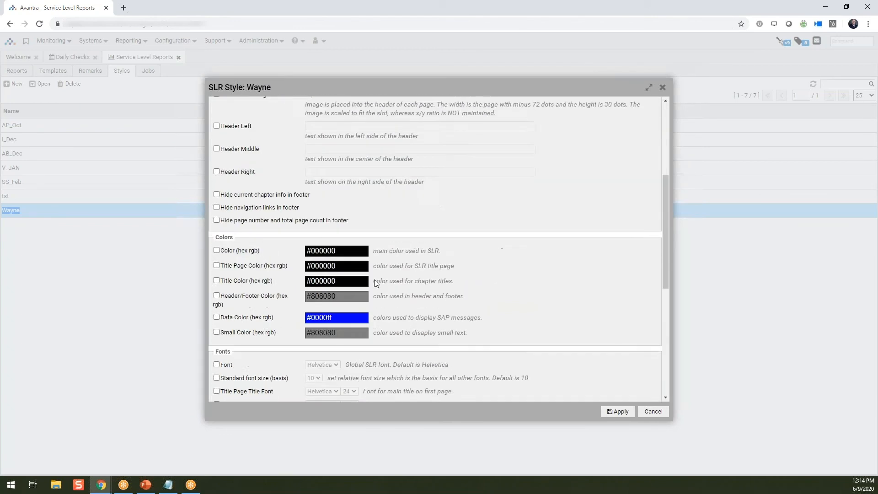
scroll(374, 281, up, 4)
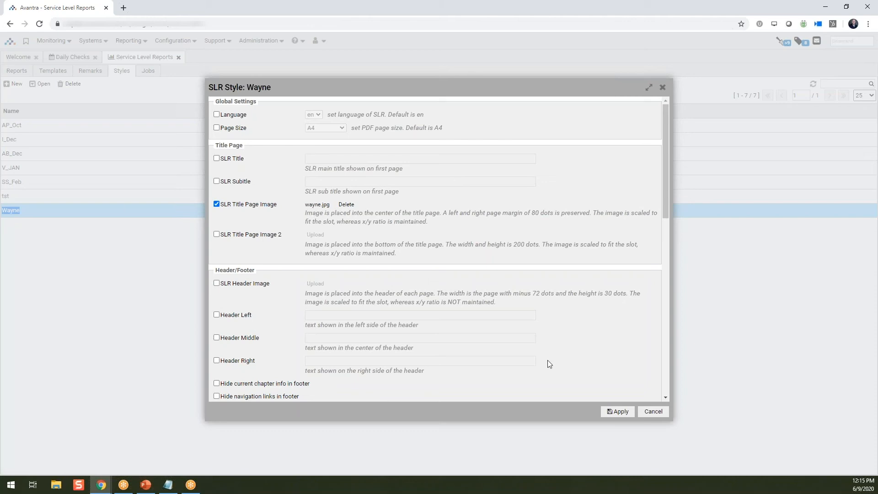
click(654, 412)
Reopen and close the Wayne style, then show the SLR templates list
click(16, 212)
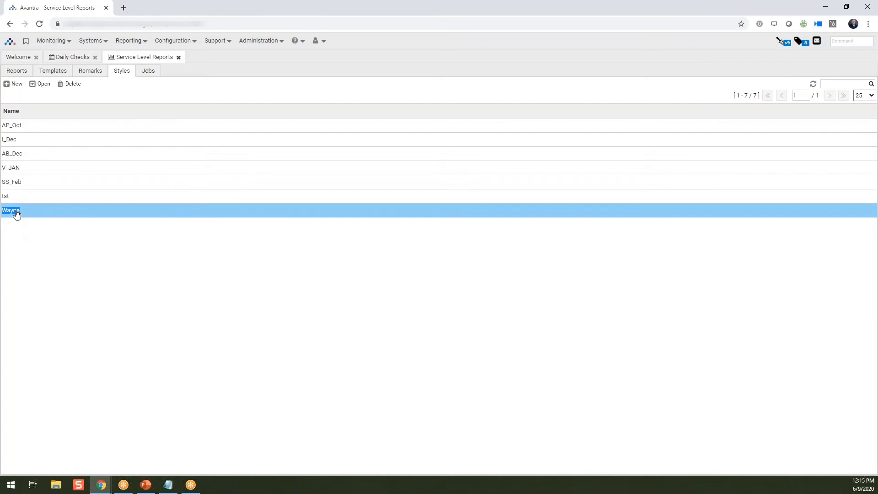
double_click(16, 213)
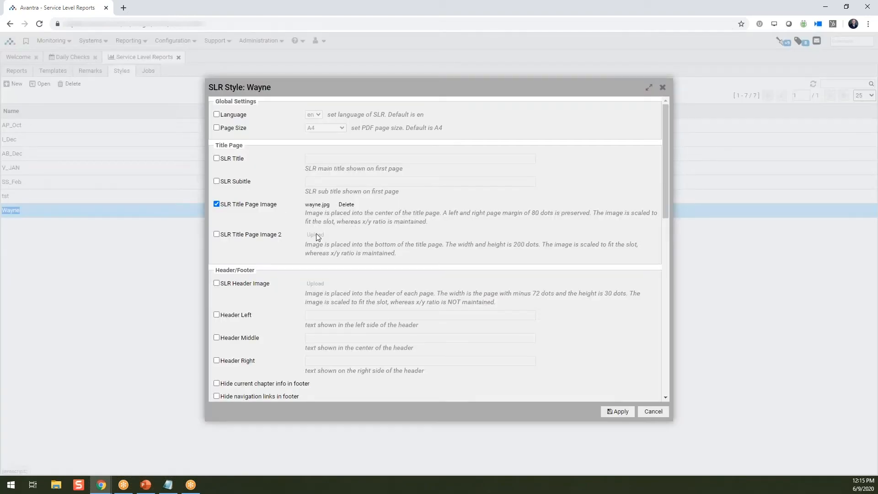
click(662, 87)
click(57, 77)
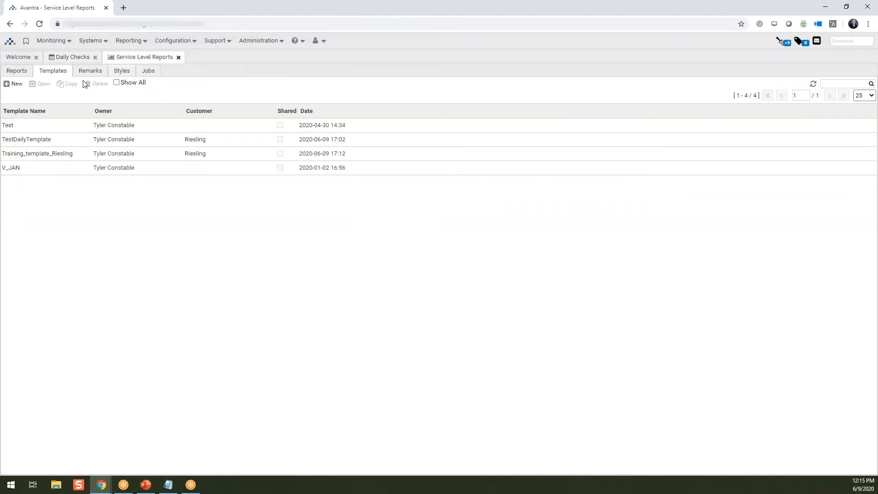
Open Training_template_Riesling and set it to apply the Wayne style
click(241, 144)
click(37, 157)
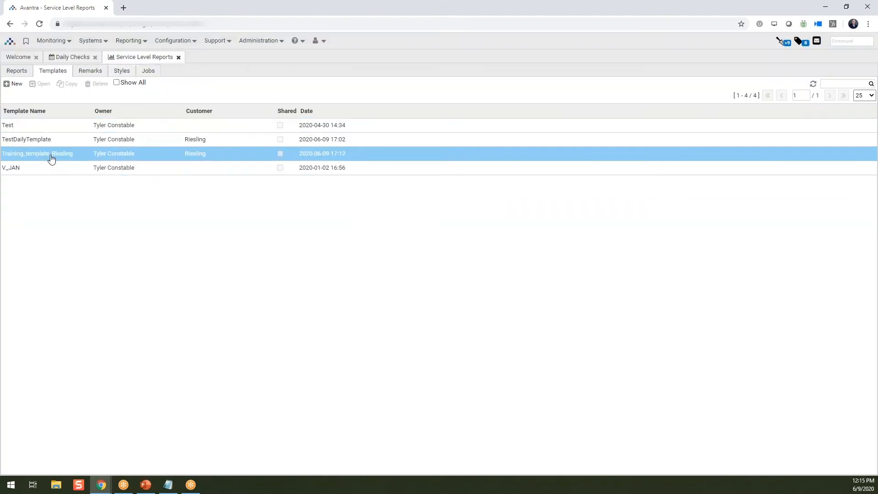
double_click(53, 159)
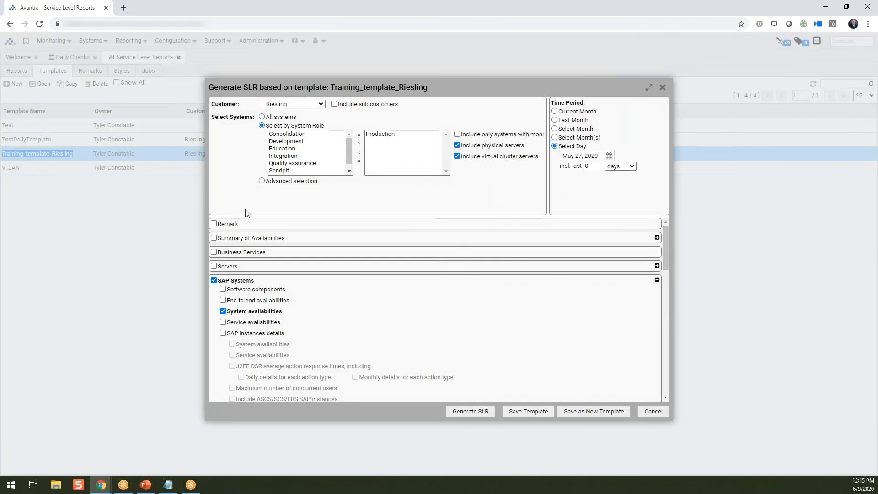
scroll(412, 270, down, 15)
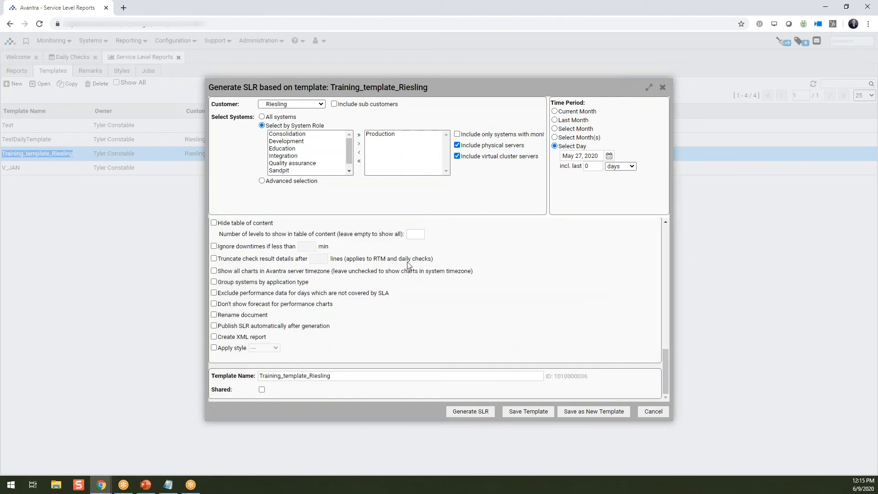
click(214, 347)
click(276, 349)
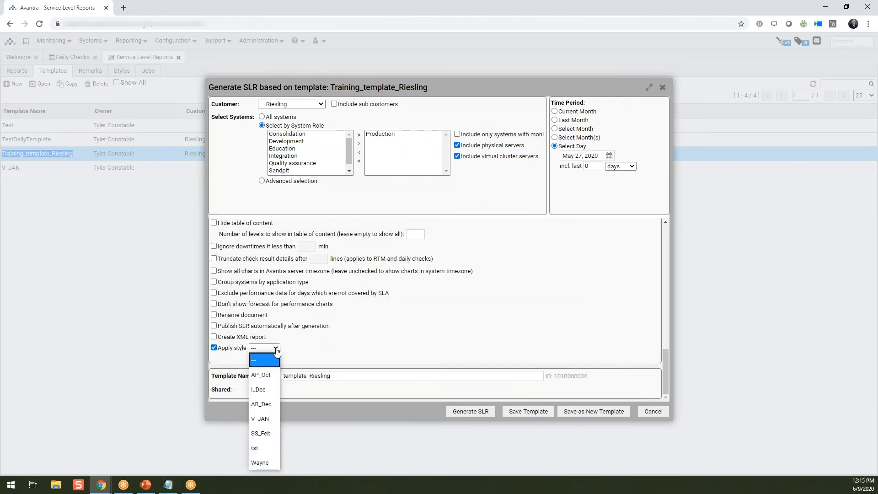
click(265, 462)
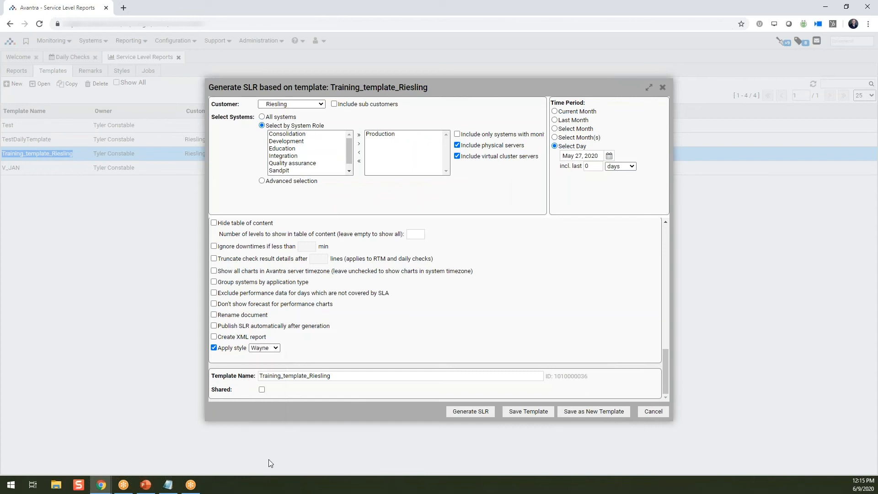
Save the template and open the newly generated Riesling report PDF
click(523, 413)
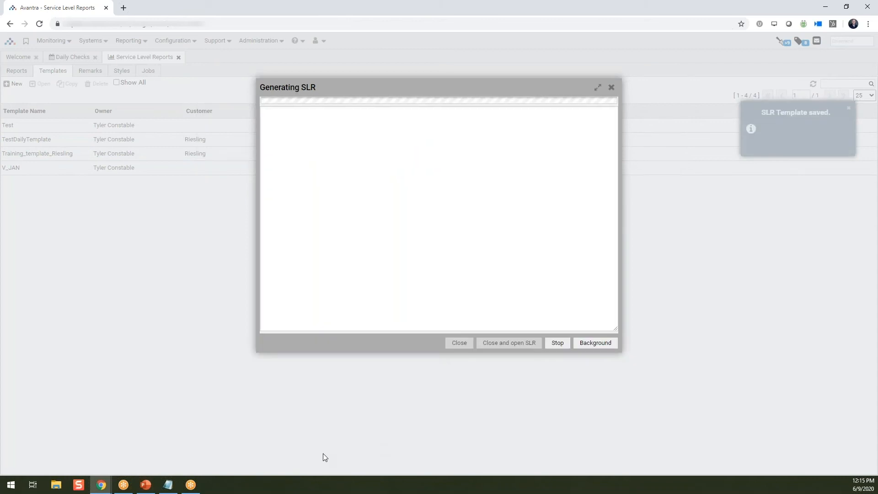
click(509, 343)
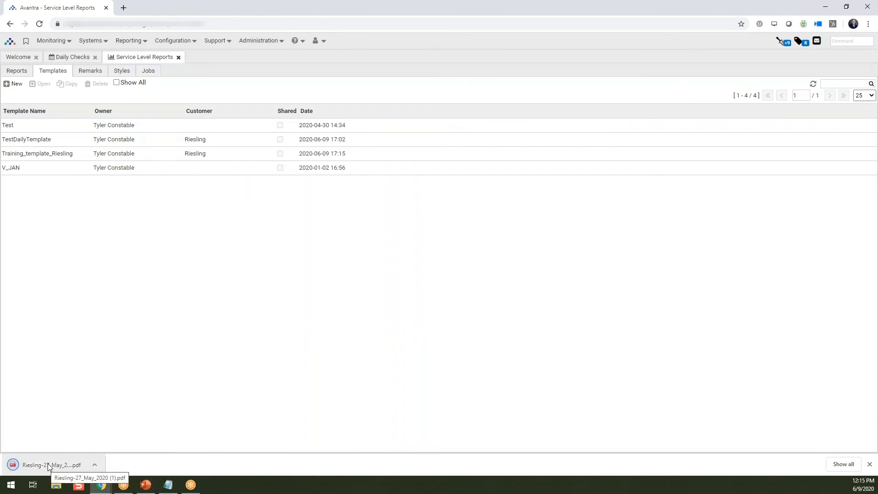
click(48, 463)
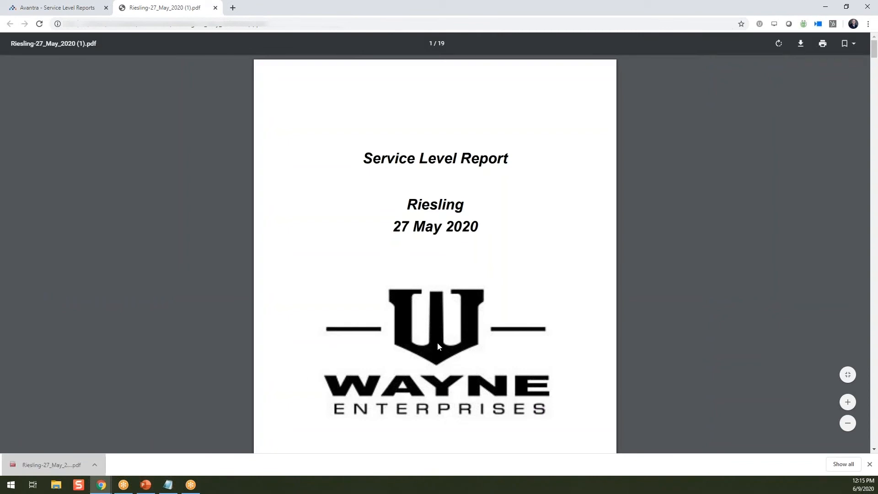
Check the Wayne Enterprises logo on the title page and contents, then close the PDF
scroll(438, 343, down, 1)
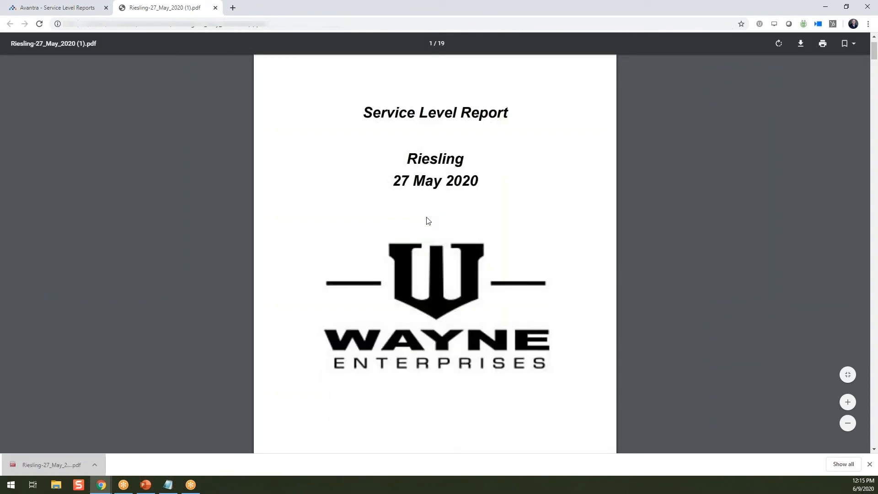
scroll(427, 220, down, 5)
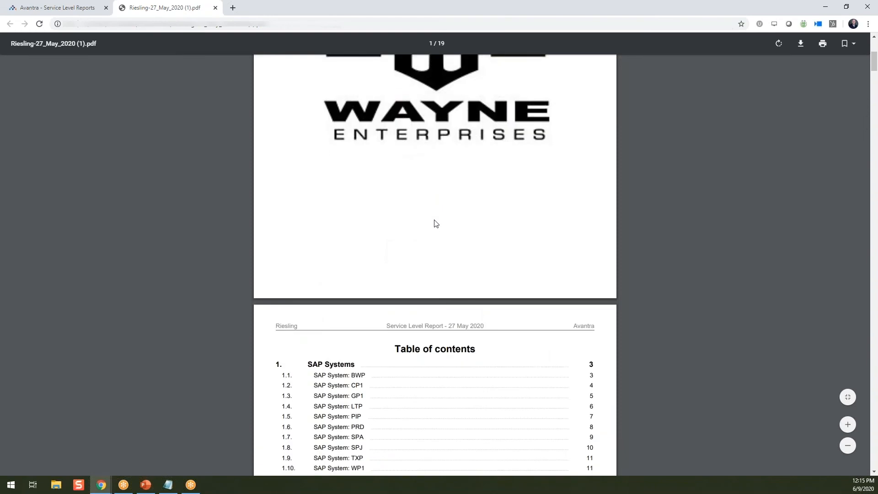
scroll(437, 220, down, 5)
scroll(438, 218, up, 10)
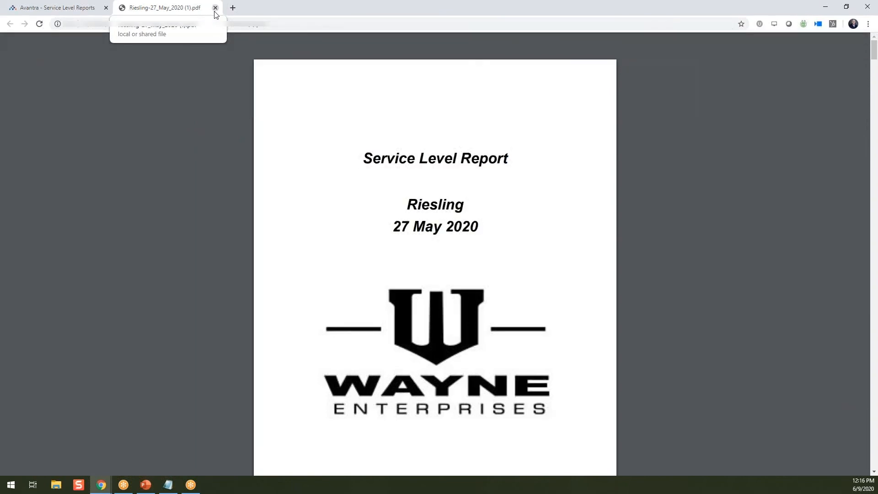
click(215, 9)
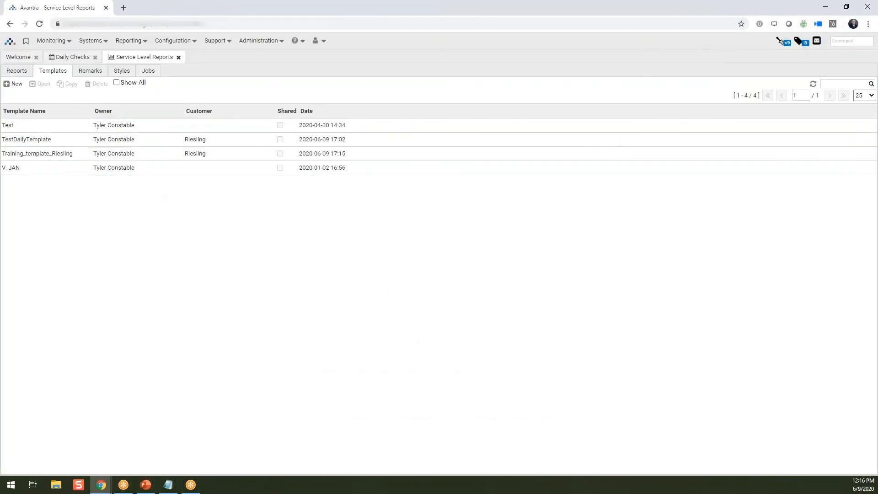
Search the application settings for 'mail', then show the SLR Jobs list
click(283, 42)
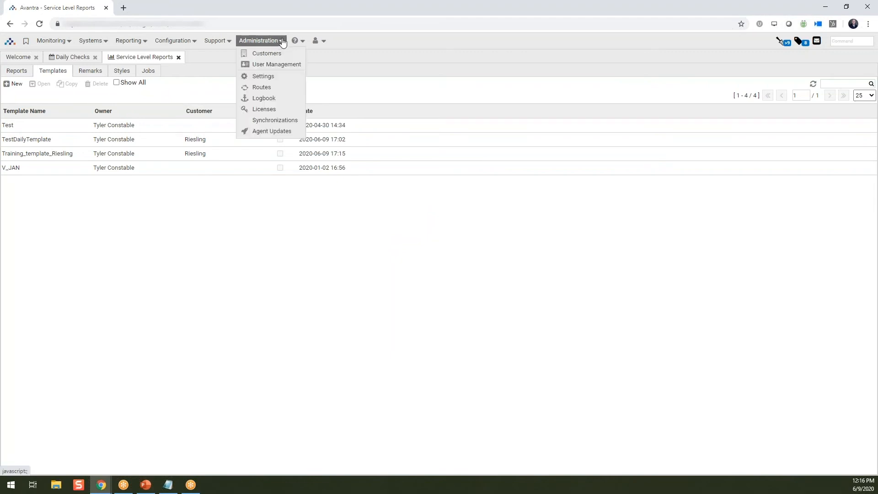
click(284, 75)
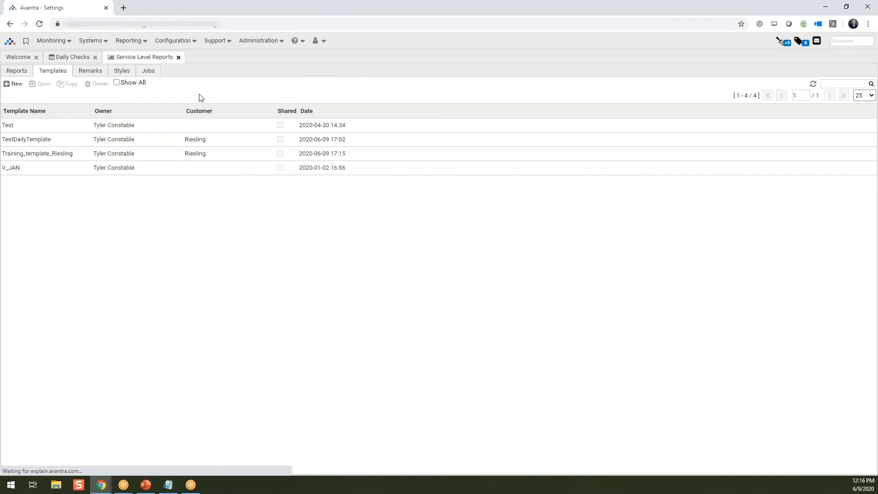
click(827, 85)
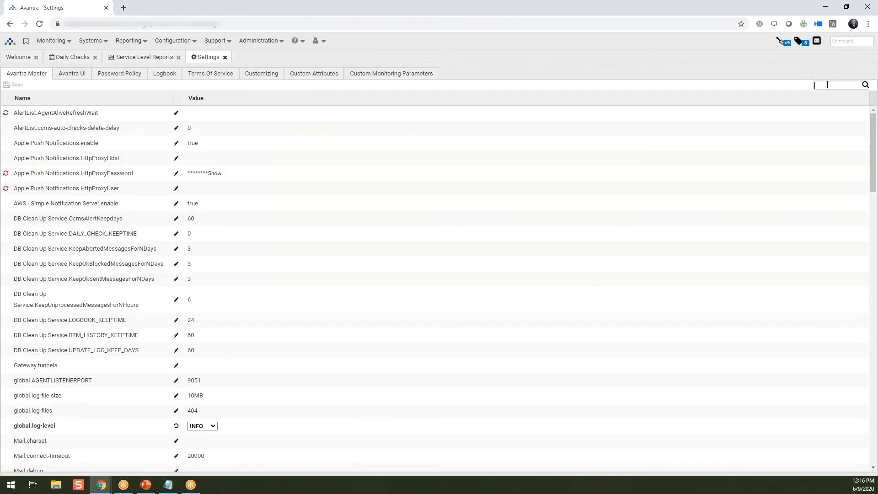
text(mail)
click(225, 57)
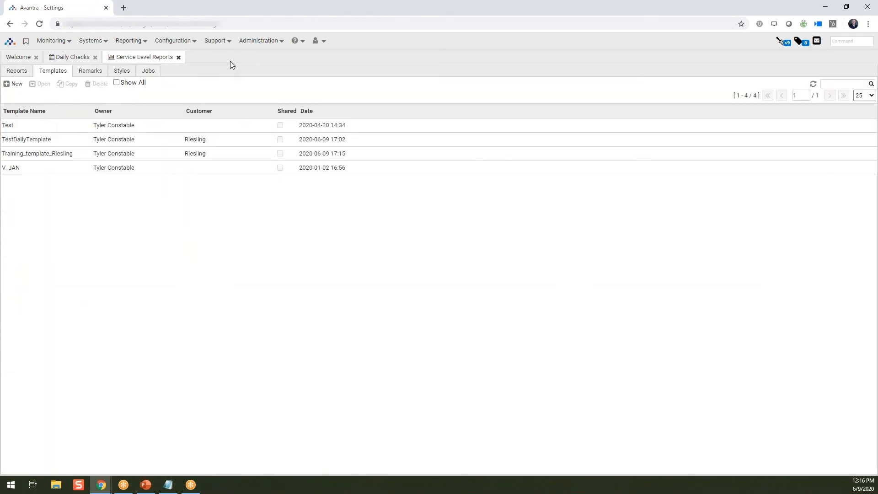
click(150, 73)
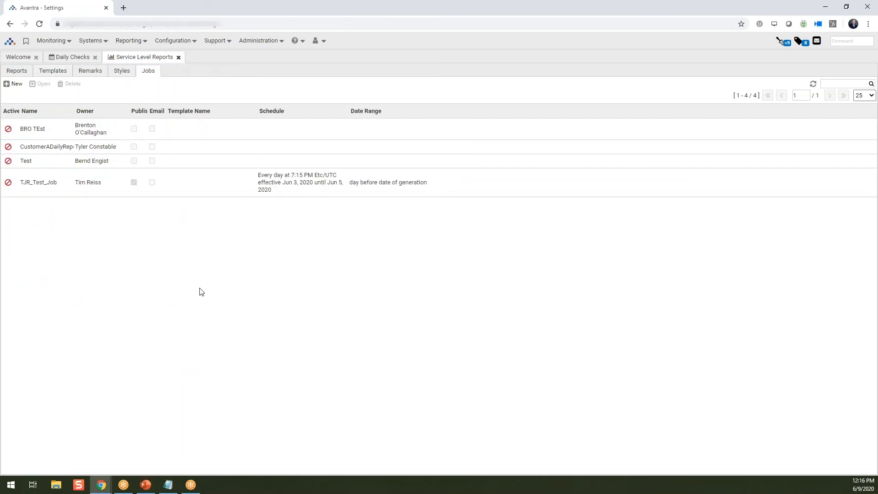
Create a new SLR job named 'TrainingDailyReport' and open its details
click(57, 129)
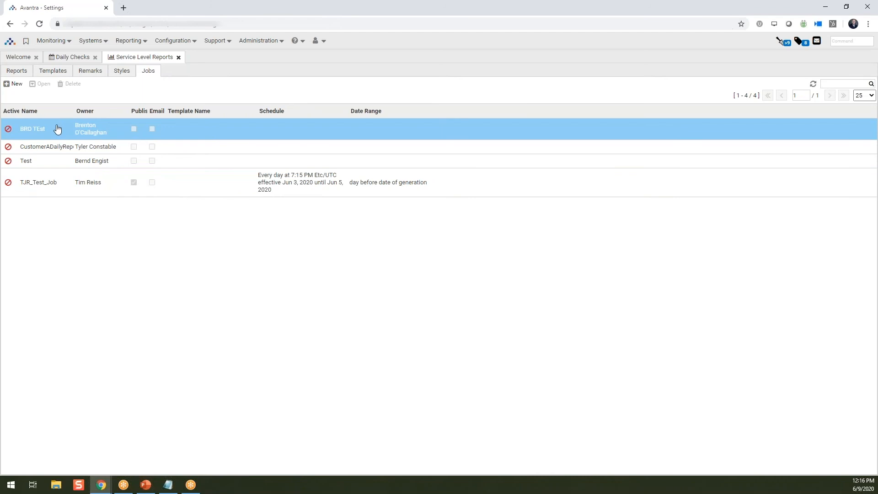
click(14, 84)
text(T)
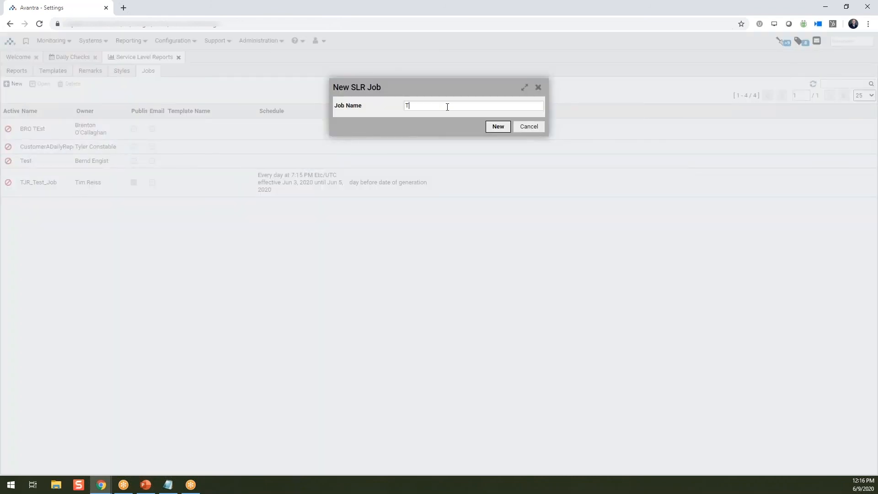
text(rainingDailyReport)
key(Return)
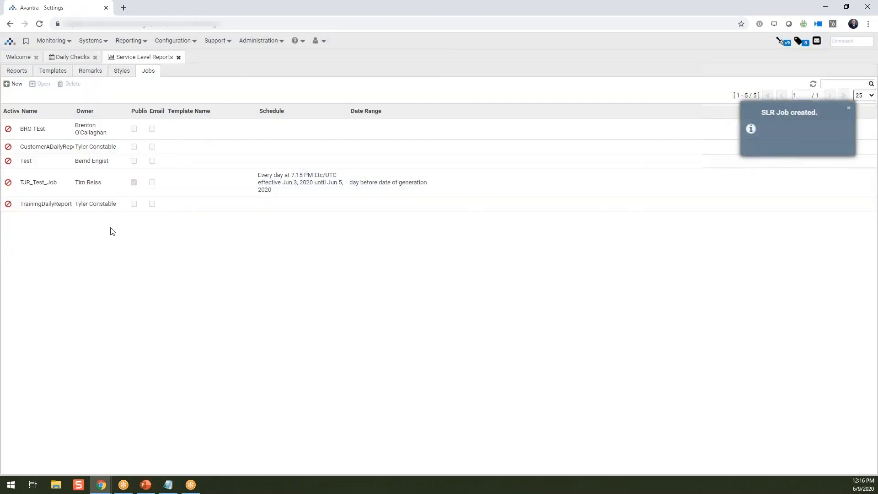
double_click(69, 206)
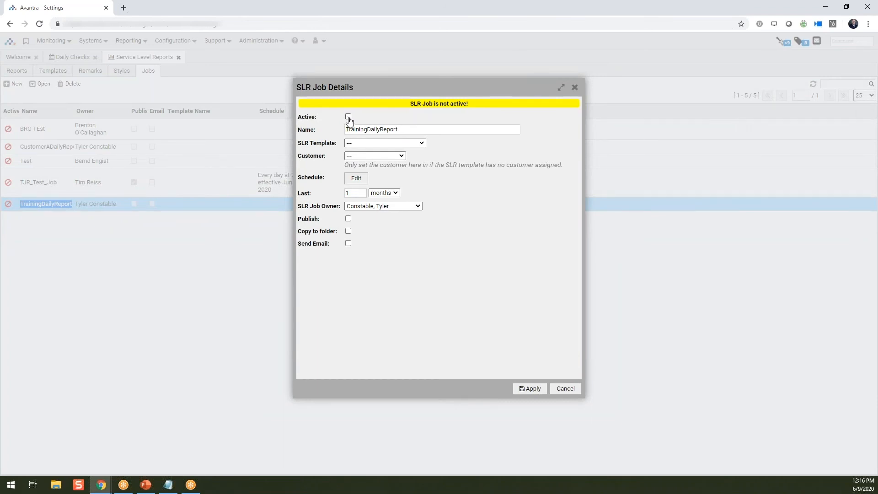
Set the job's SLR template to Training_template_Riesling and its customer to Riesling
drag(405, 129, 324, 134)
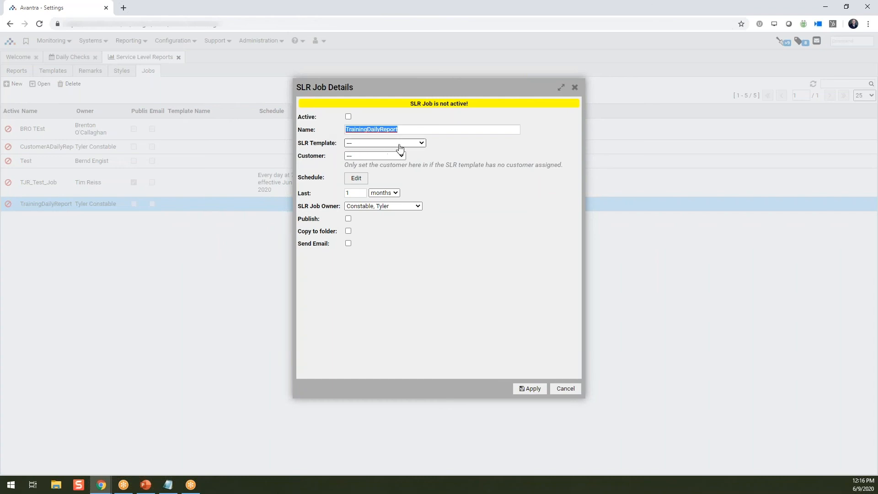
click(423, 143)
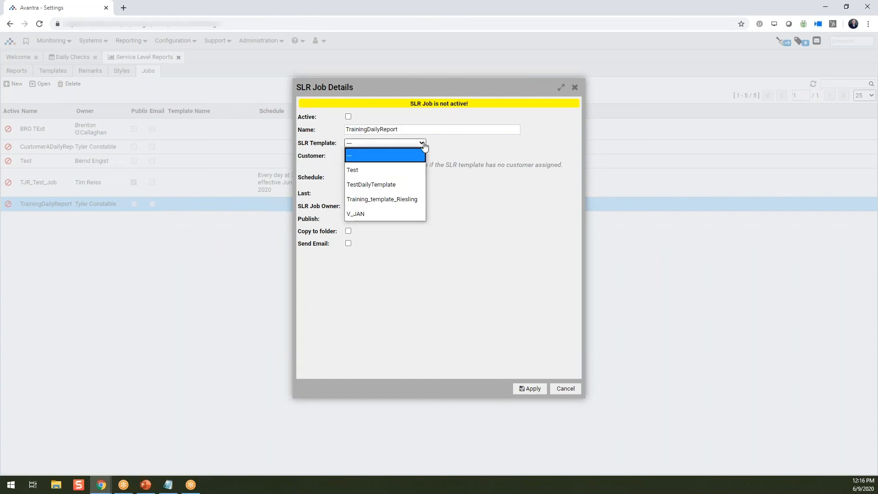
click(403, 199)
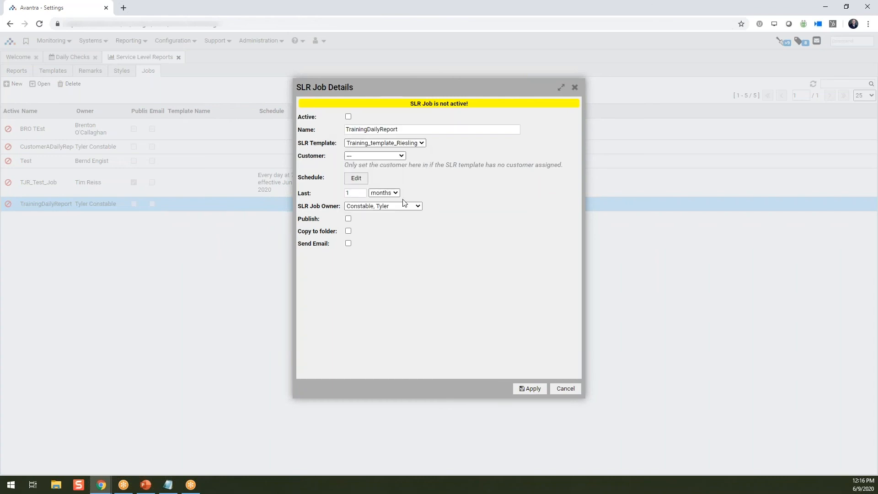
click(402, 158)
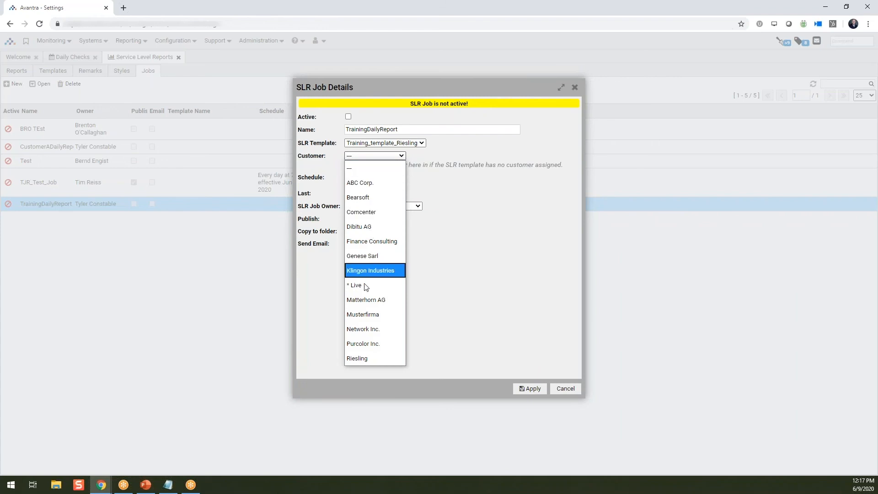
click(364, 357)
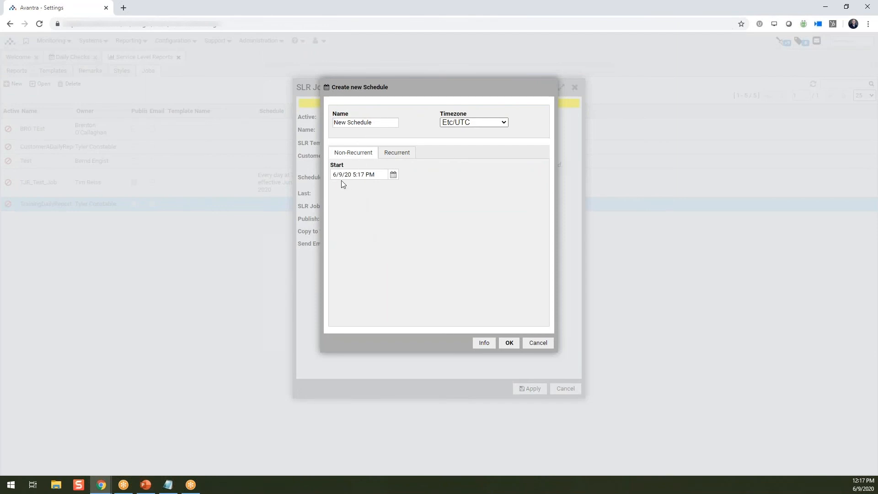
Give the job a daily recurring schedule at 5:17 PM Etc/UTC starting Jun 9, 2020
click(397, 153)
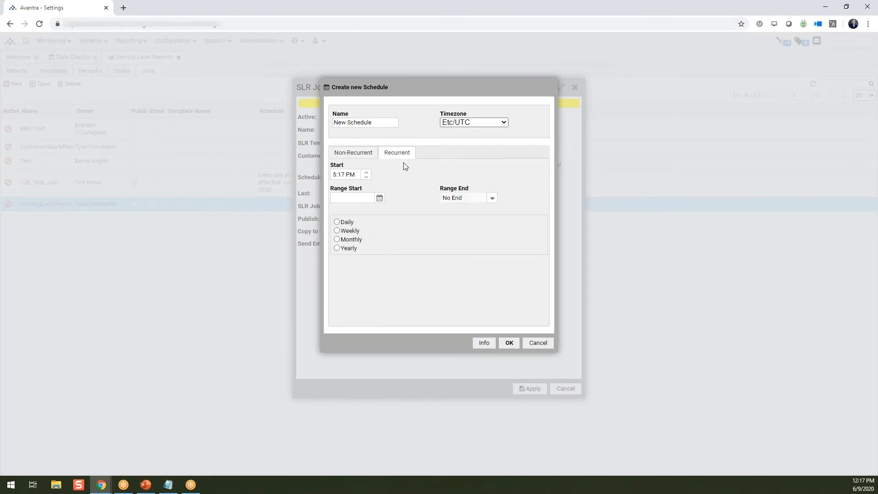
click(337, 223)
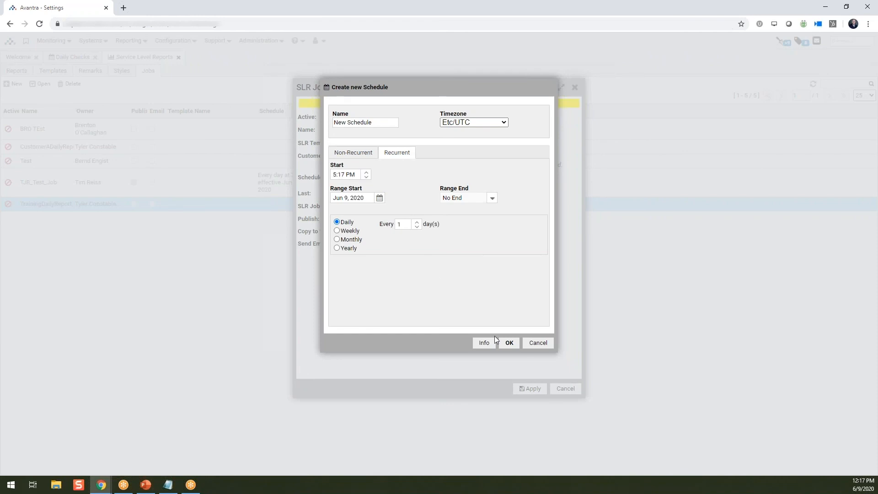
click(509, 343)
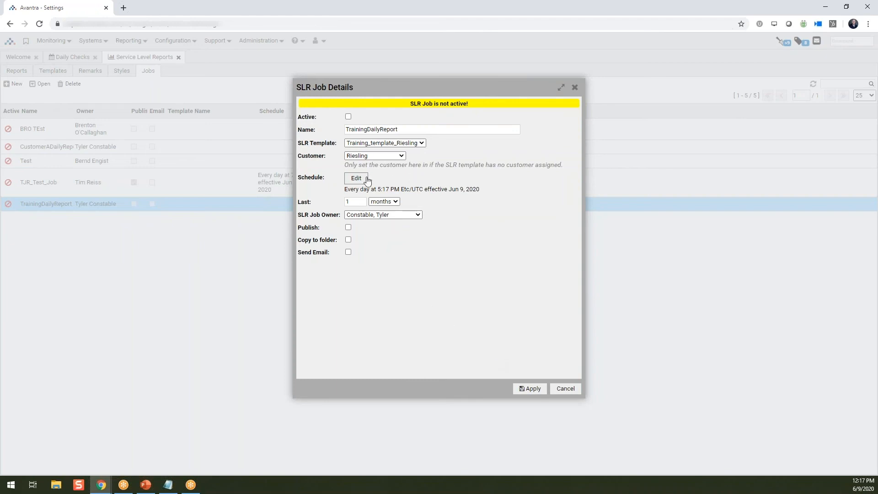
double_click(413, 191)
Measure the report period in days and enable Send Email, leaving Publish and Copy to folder off
click(395, 202)
click(379, 212)
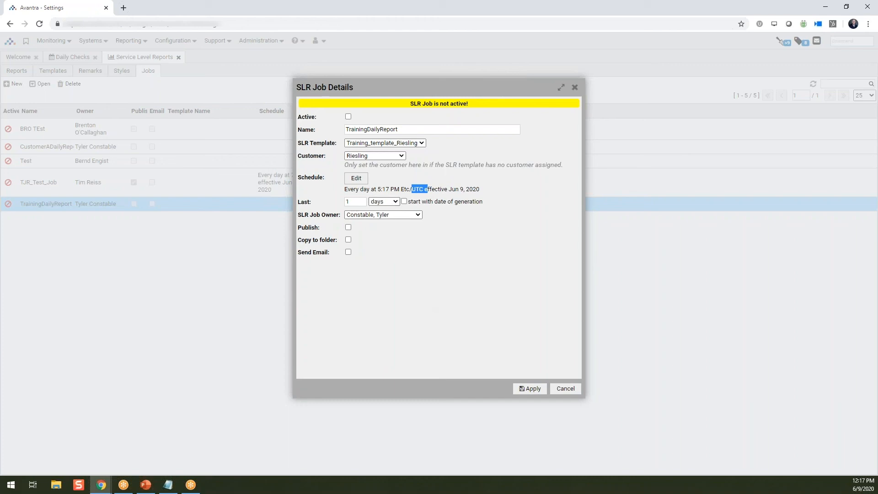
click(348, 228)
click(348, 228)
click(348, 240)
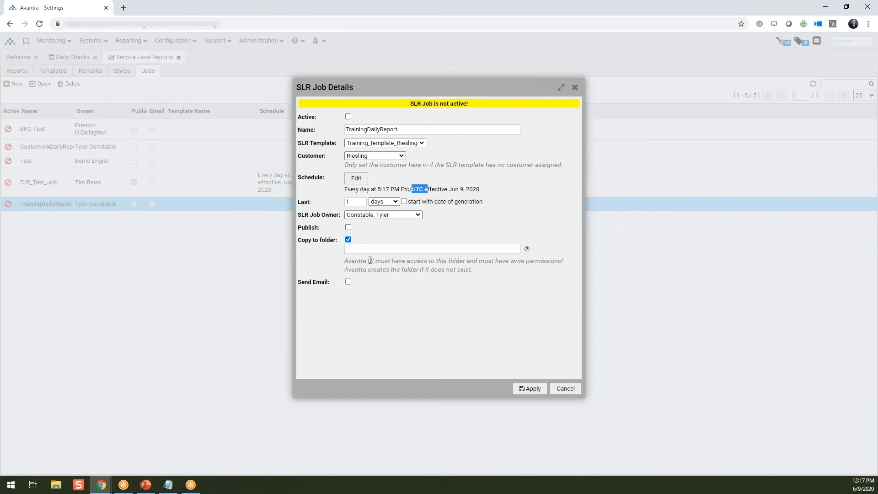
click(348, 240)
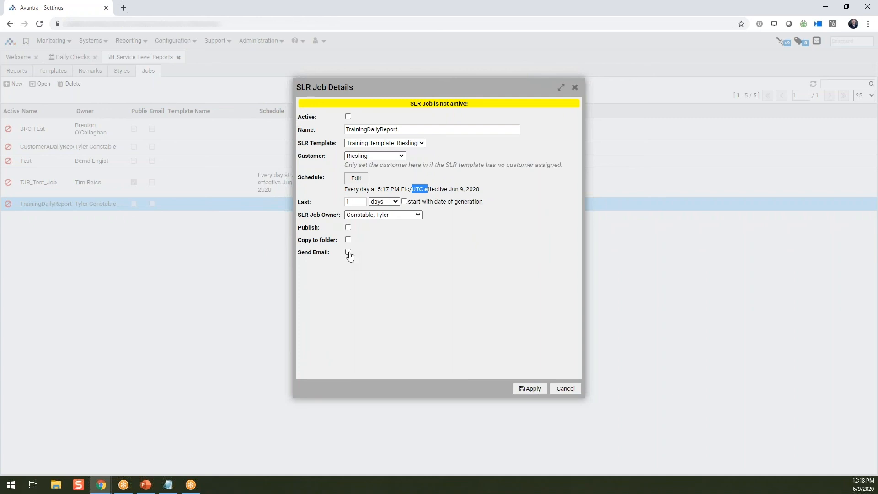
click(349, 253)
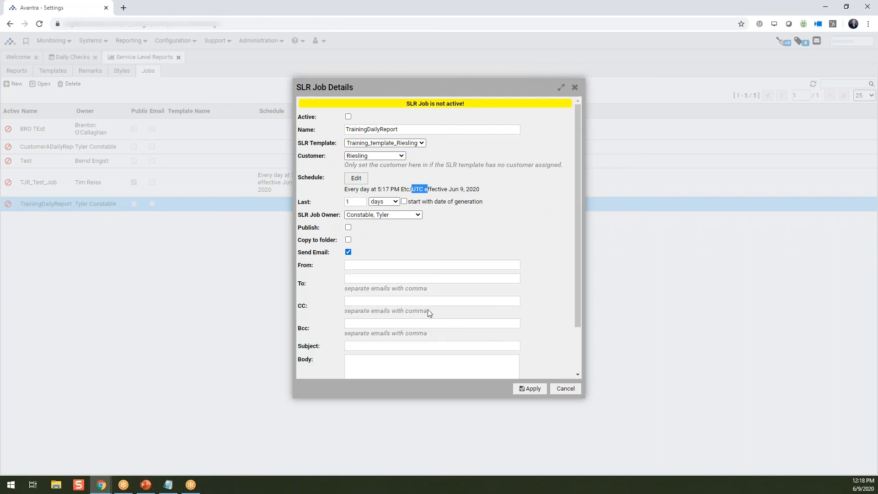
Enter the sender e-mail address and reuse the same address as recipient
click(442, 265)
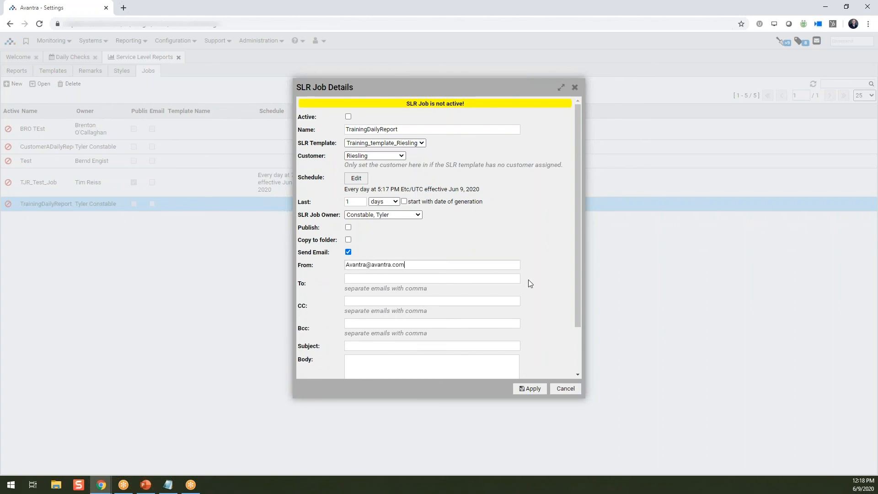
drag(406, 264, 285, 266)
key(ctrl+c)
key(Tab)
key(ctrl+v)
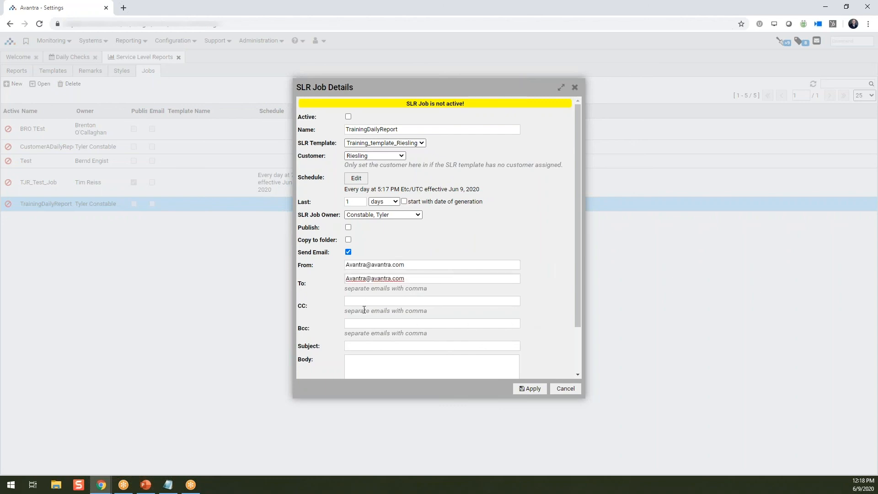
scroll(369, 337, down, 2)
Set the e-mail subject to 'Daily Report for %%START_DATE%%'
click(374, 289)
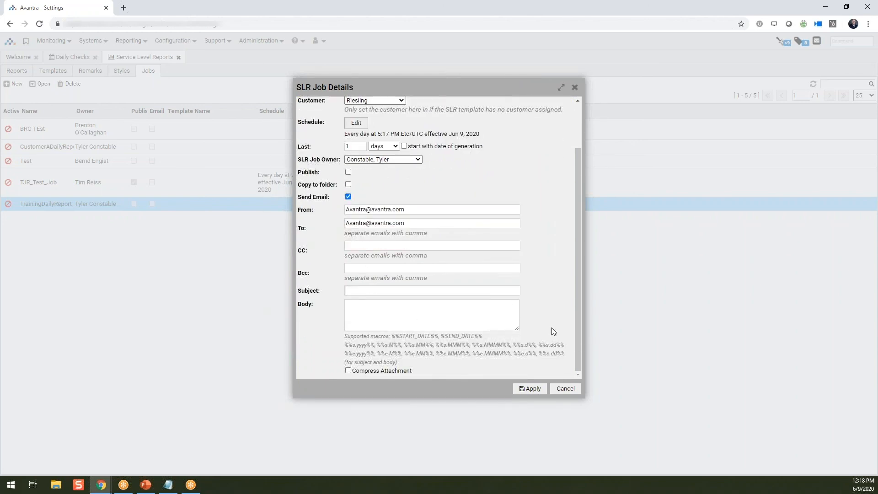
text(Daily Report for)
drag(439, 336, 391, 336)
drag(410, 299, 412, 291)
Write the greeting body with the %%START_DATE%% macro and apply the job settings
click(426, 305)
text(Dear Customer)
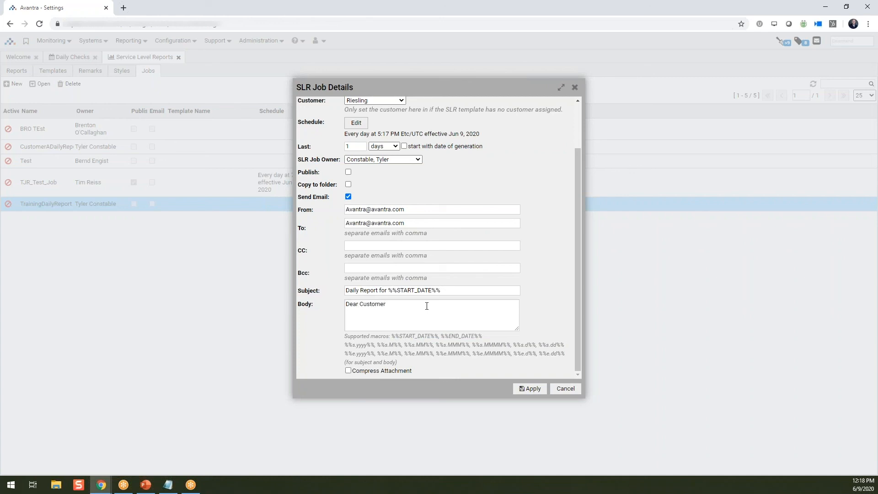
text(/Manager,)
key(Return)
text(Attached is your daily report for)
key(ctrl+v)
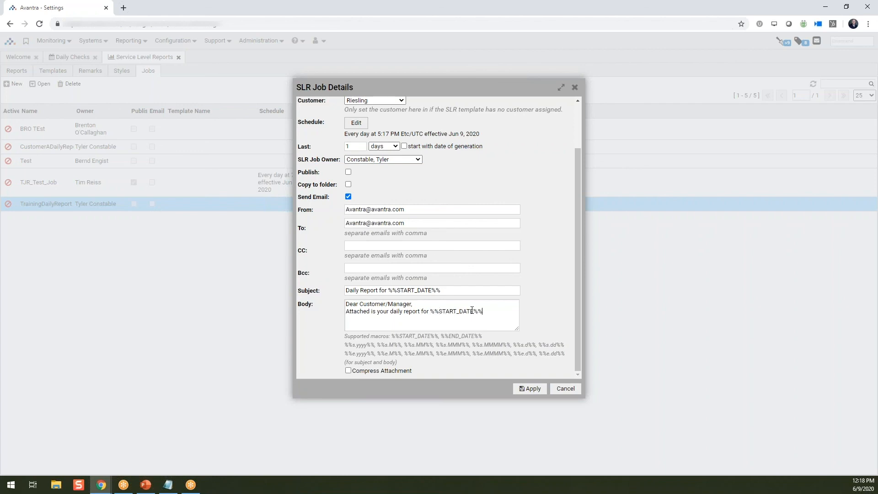
text(.)
key(Return)
text(Please rea)
text(ch out if you have an)
text(y questions)
text(Your SAP u)
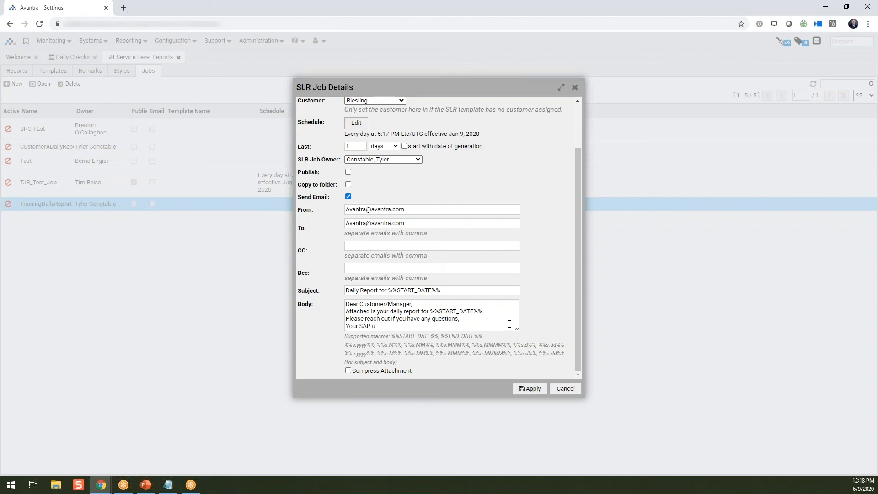
key(BackSpace)
text(support team)
click(525, 390)
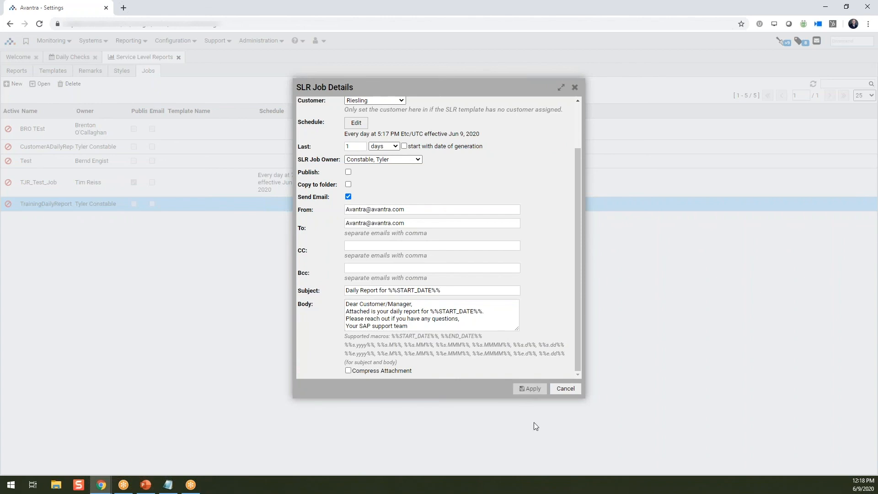